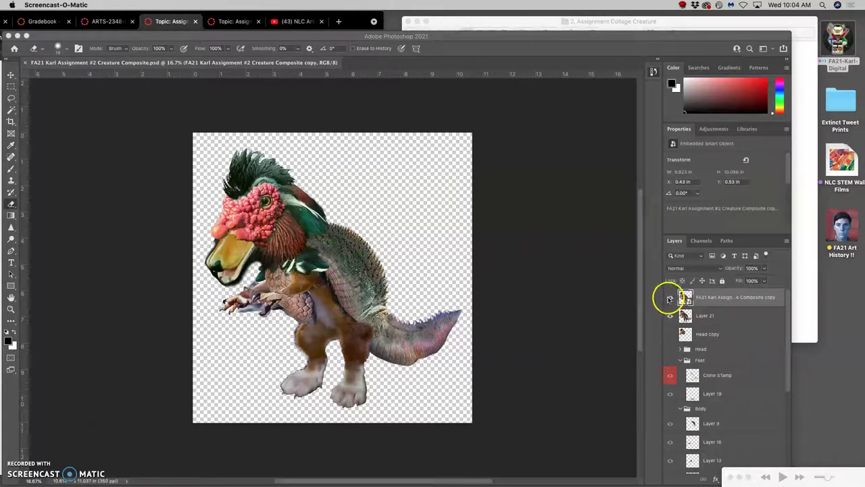
Step: Hide the composite copy layer at the top of the stack and toggle Layer 21 off and on to check the merged creature
left_click(669, 299)
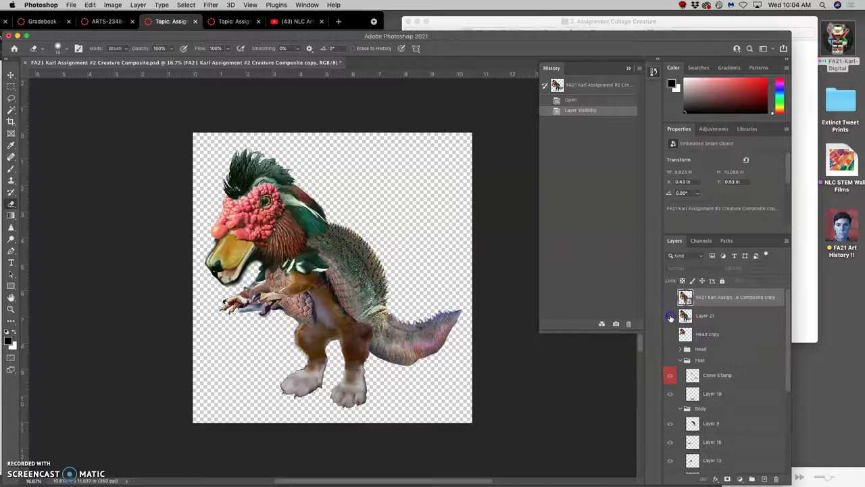
left_click(670, 316)
left_click(670, 316)
left_click(669, 316)
left_click(670, 316)
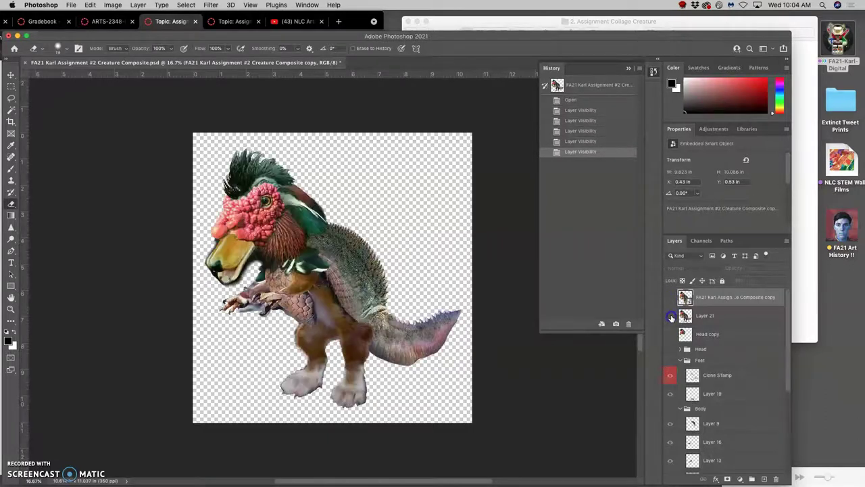
left_click(670, 316)
left_click(670, 316)
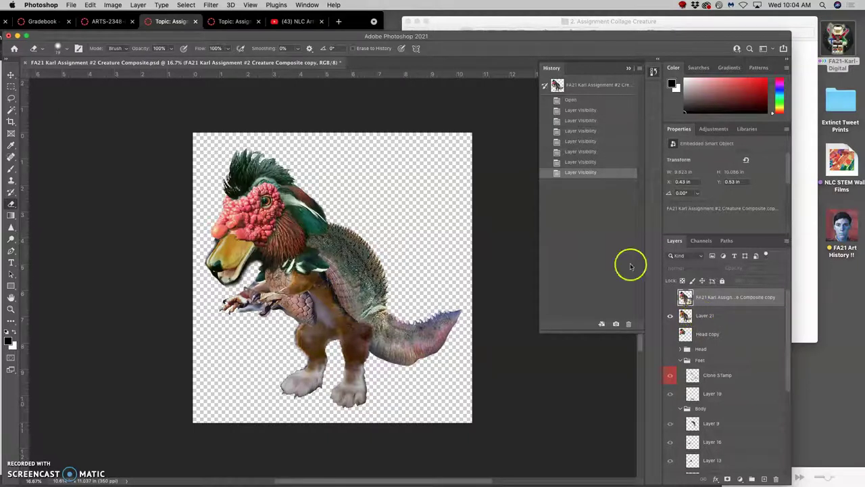
left_click(140, 5)
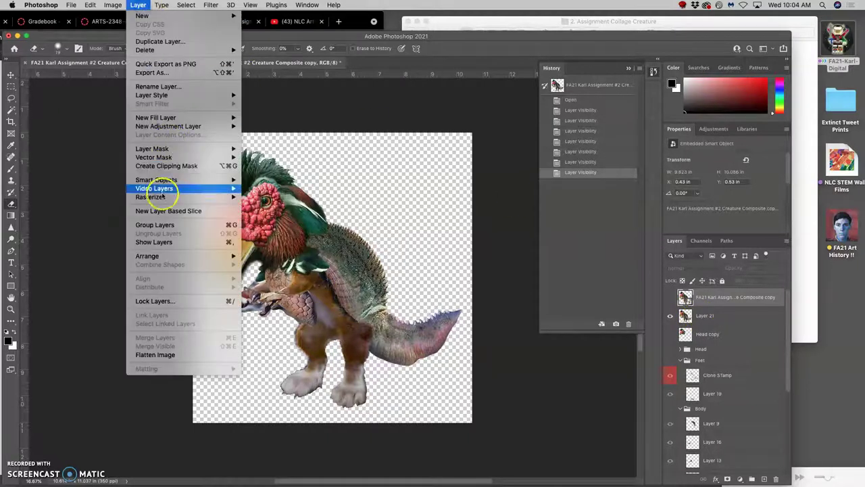
left_click(277, 312)
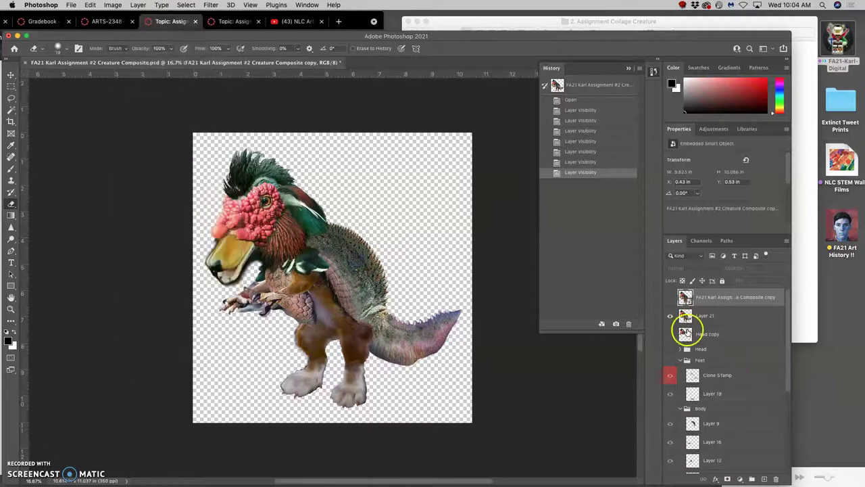
left_click(670, 316)
left_click(670, 316)
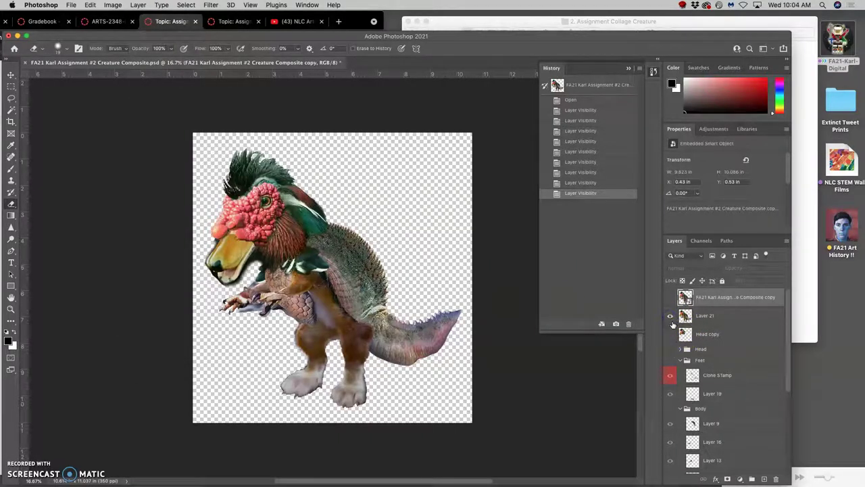
Step: Hide Layer 21 and show the Head copy layer, the Head, Feet and Body groups and the TAIL layer
left_click(670, 316)
left_click(669, 335)
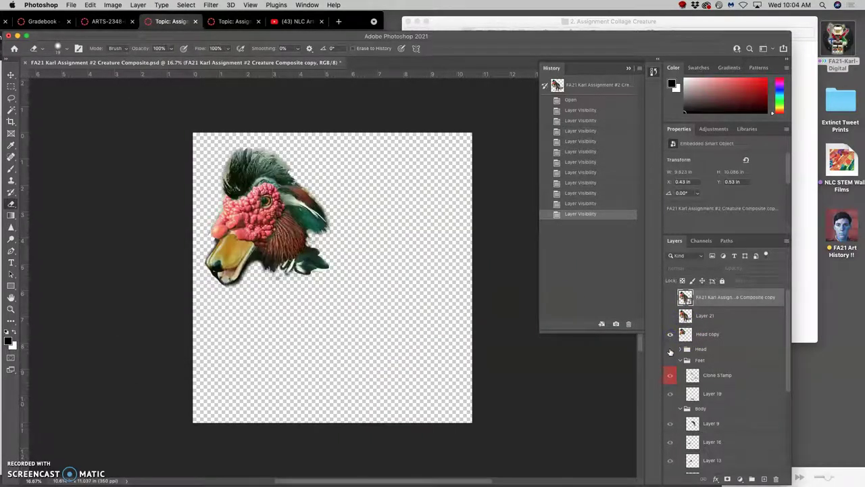
left_click(670, 348)
left_click(670, 359)
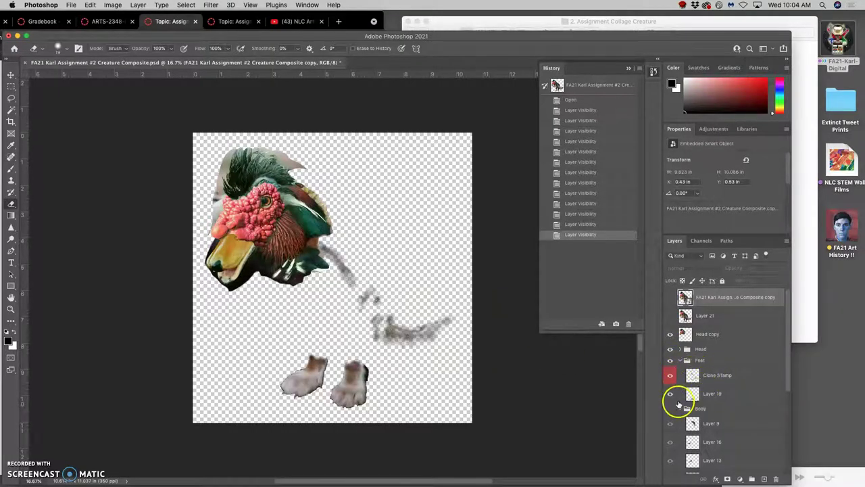
left_click(670, 408)
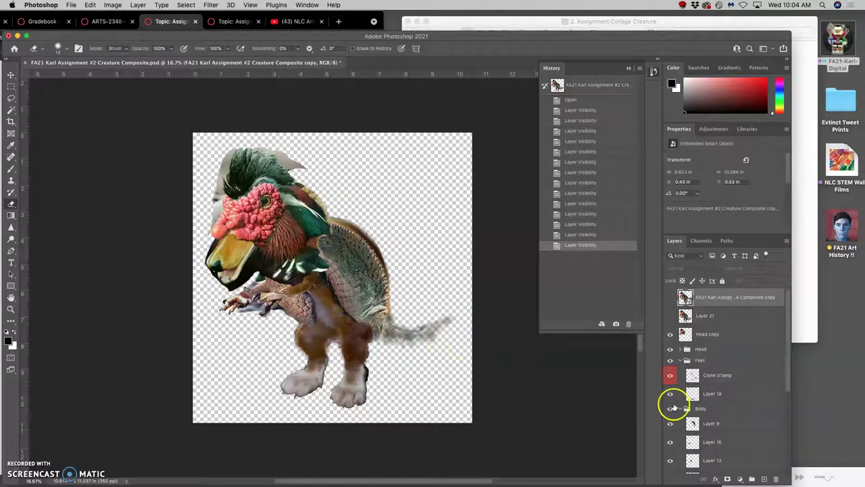
scroll(694, 399, "down", 5)
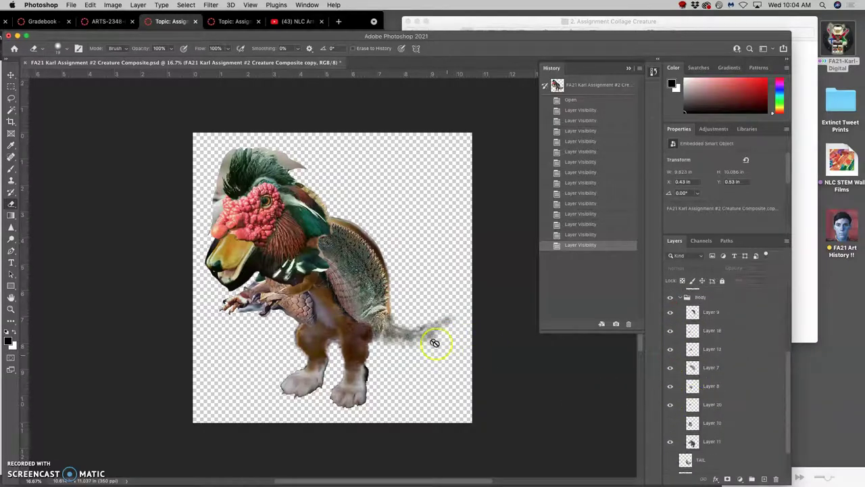
scroll(696, 422, "down", 2)
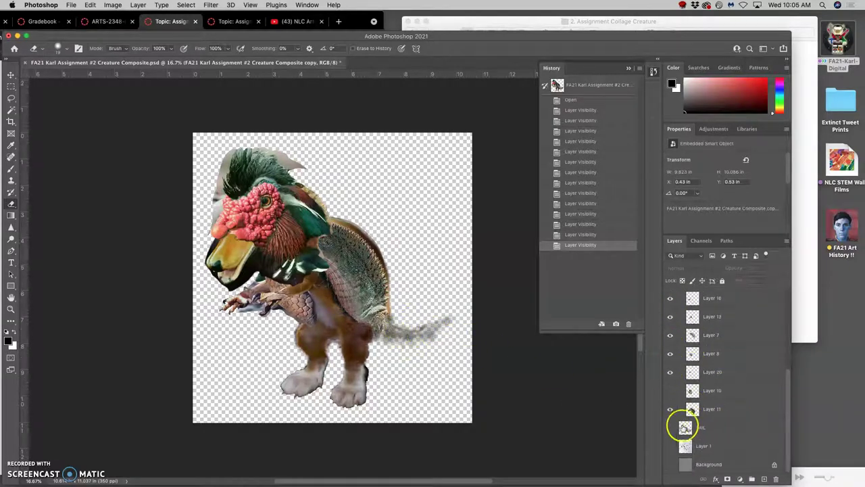
left_click(670, 428)
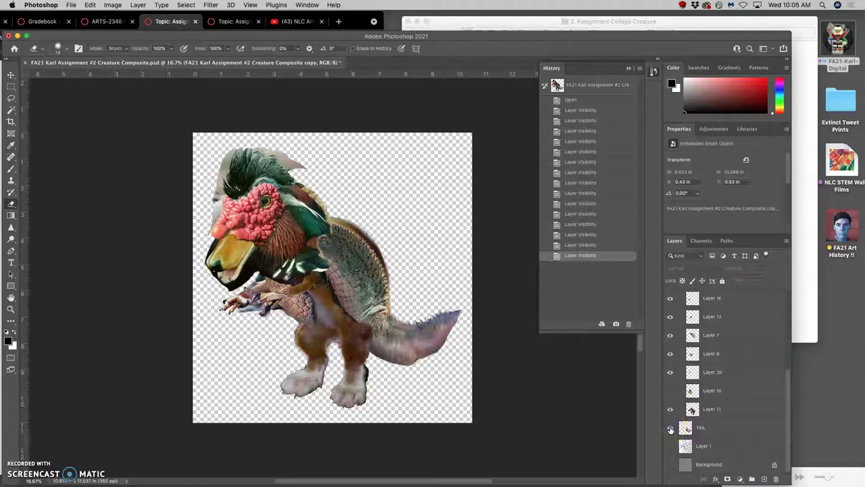
Step: Hide the TAIL layer, every visible layer inside the Body group and the Body group itself
left_click(670, 428)
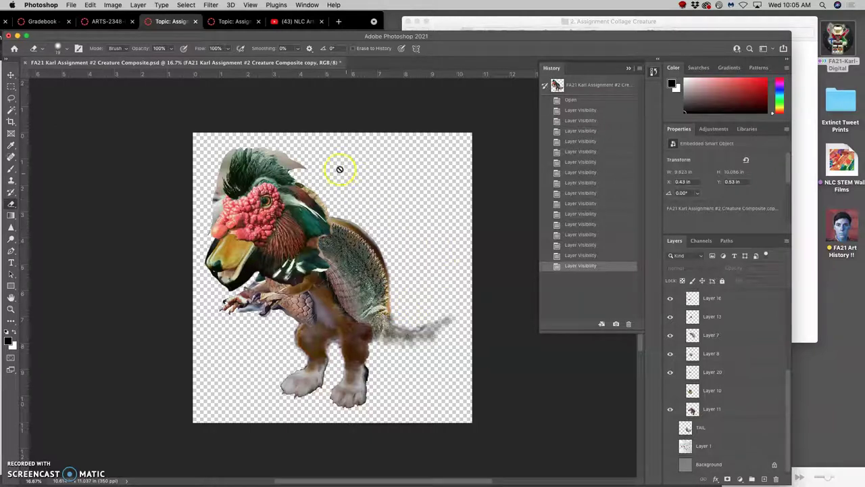
left_click(669, 409)
left_click(670, 371)
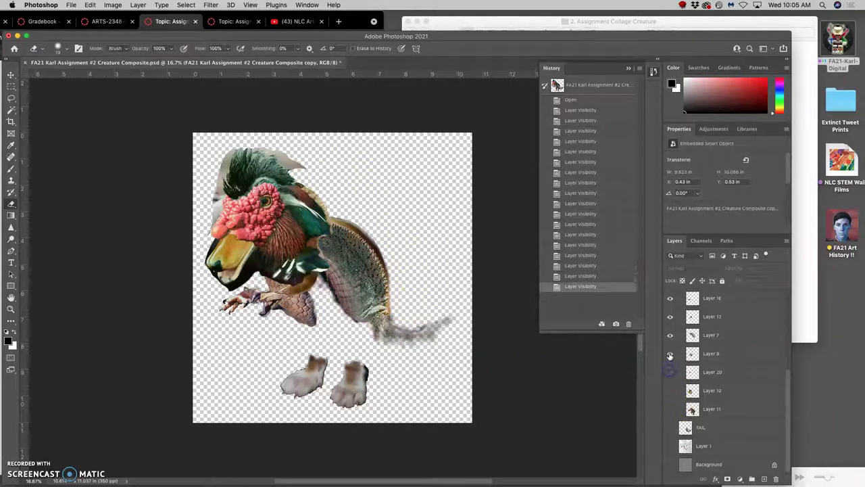
left_click(669, 354)
left_click(670, 335)
left_click(671, 316)
left_click(669, 298)
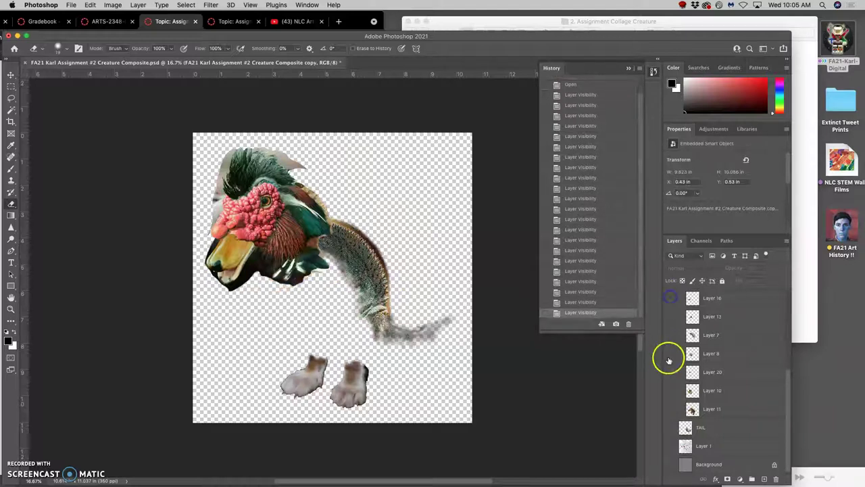
scroll(667, 358, "up", 5)
left_click(670, 424)
left_click(669, 409)
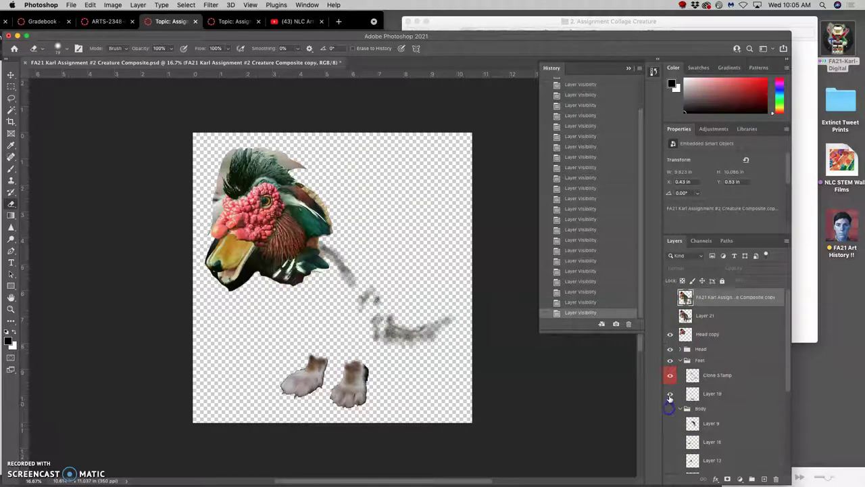
Step: Hide both layers in the Feet group, the Feet and Head groups and the Head copy layer
left_click(669, 393)
left_click(669, 374)
left_click(670, 361)
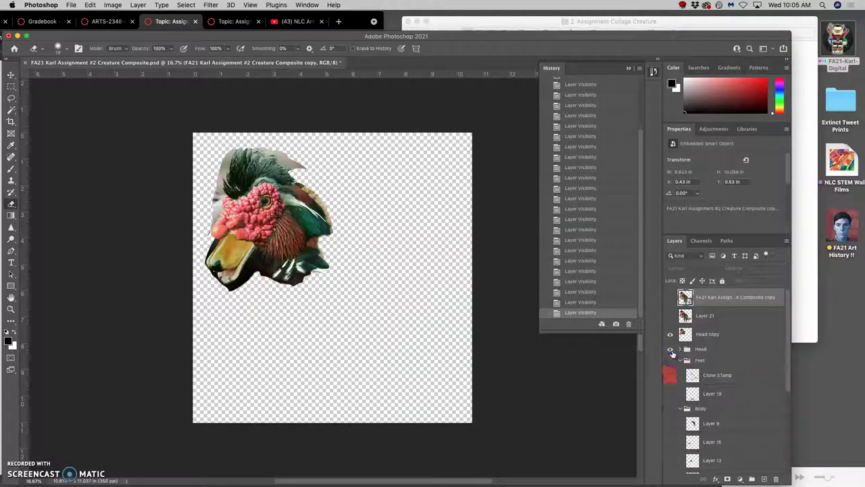
left_click(670, 350)
left_click(669, 334)
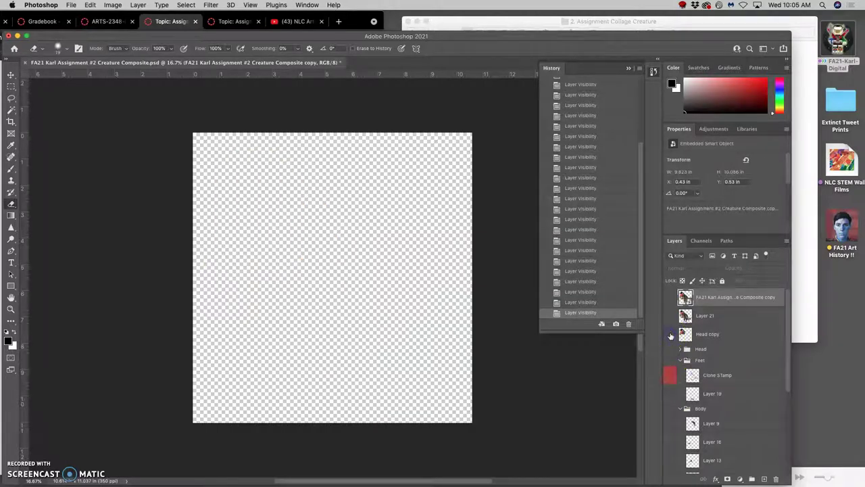
Step: Show the merged Layer 21 and delete the composite copy layer above it
left_click(670, 316)
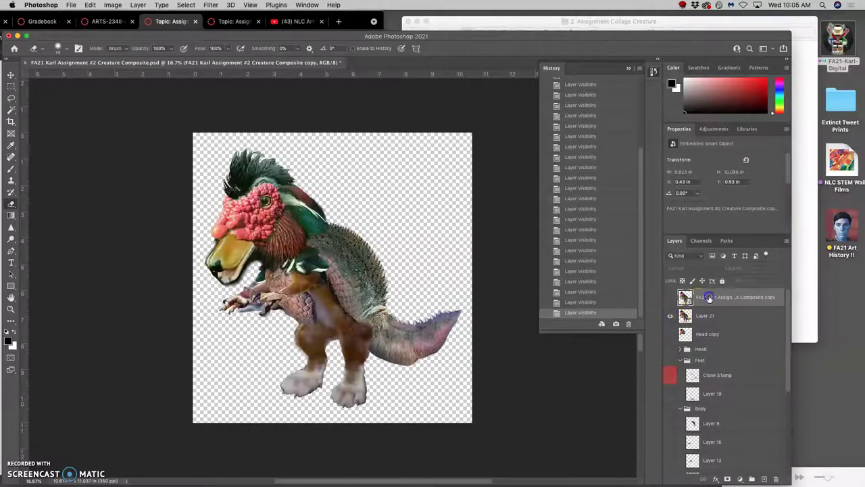
key("Delete")
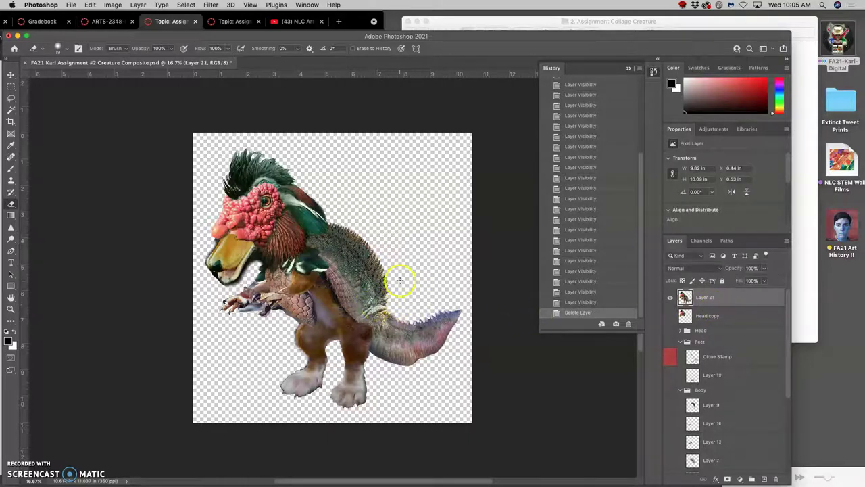
Step: Examine the merged creature's edges up close along the back, the tail and the crest feathers on the head
mouse_move(377, 269)
left_mouse_down()
mouse_move(372, 261)
mouse_move(377, 267)
left_mouse_up()
scroll(382, 268, "up", 4)
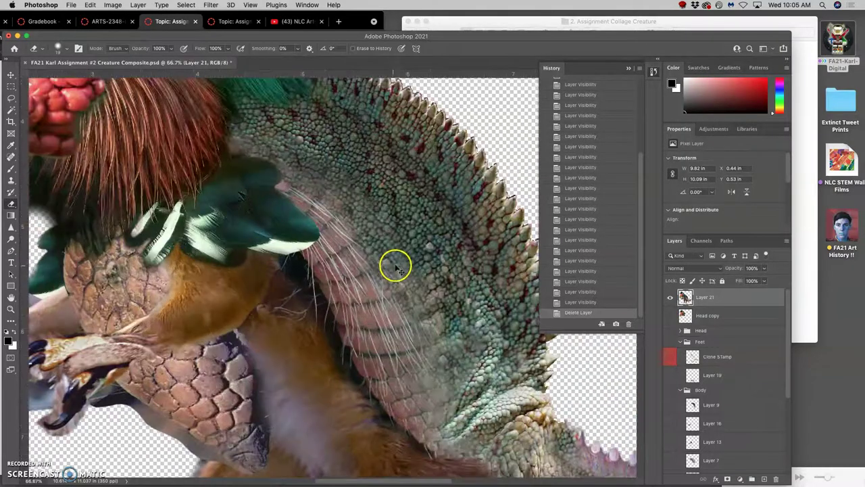
scroll(400, 267, "right", 10)
scroll(400, 267, "down", 5)
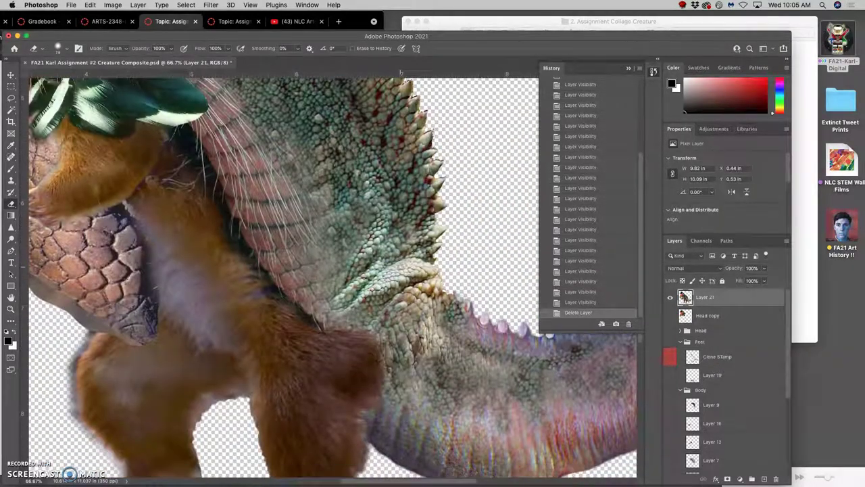
scroll(419, 269, "up", 4)
scroll(420, 269, "left", 1)
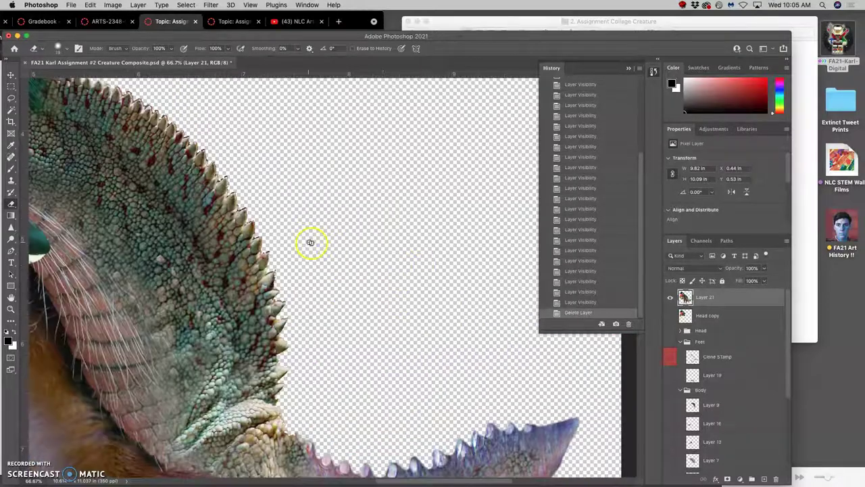
scroll(310, 242, "up", 7)
scroll(310, 242, "left", 3)
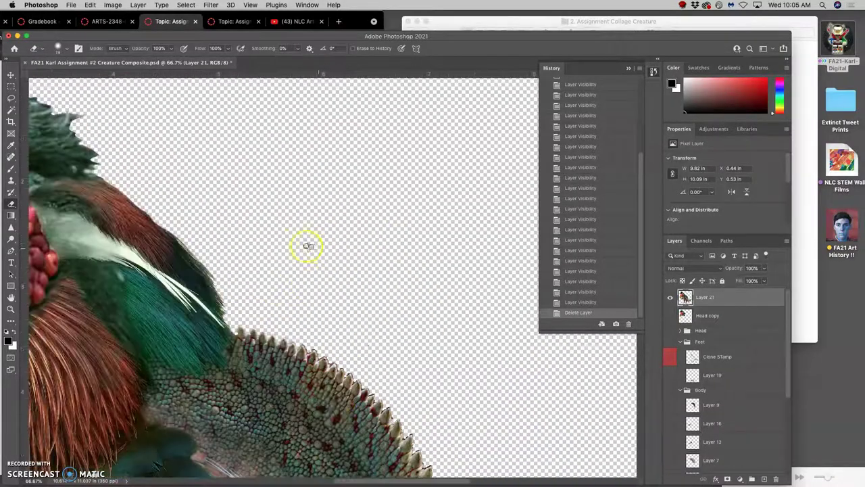
scroll(307, 245, "up", 5)
scroll(308, 245, "left", 7)
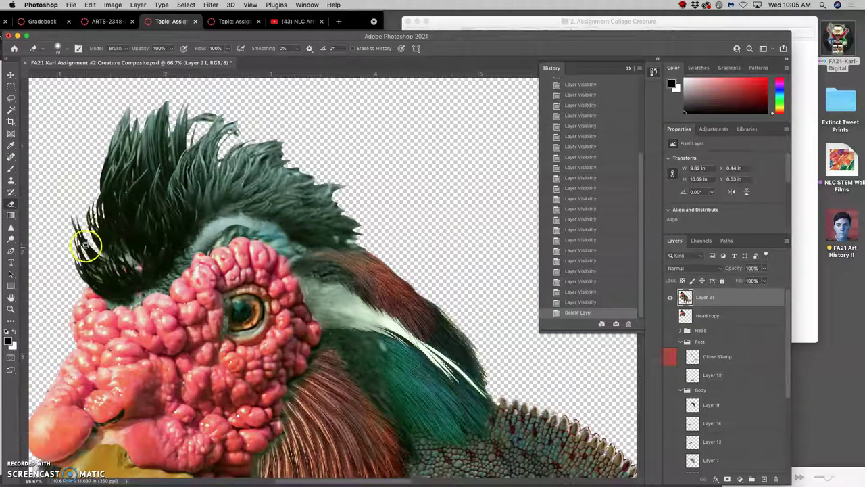
scroll(84, 247, "left", 6)
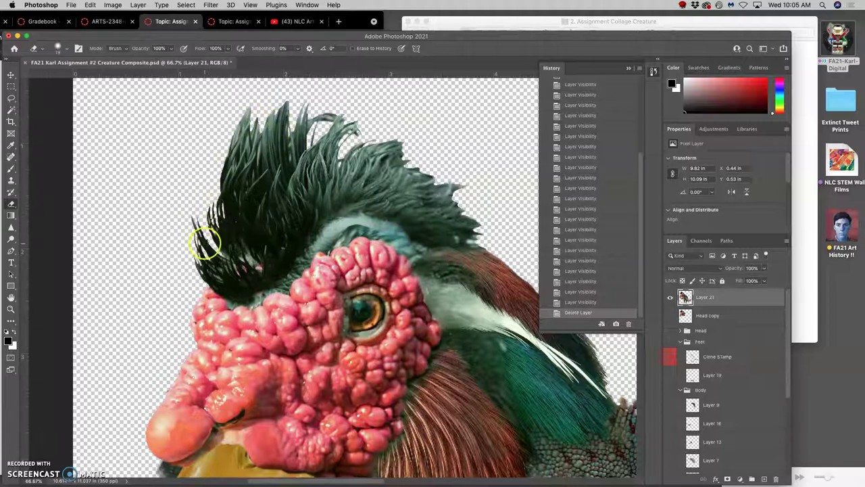
Step: Examine the edges and blending around the creature's beak, claws, legs and feet up close, then check the figure as a whole
scroll(213, 246, "right", 1)
scroll(213, 248, "down", 5)
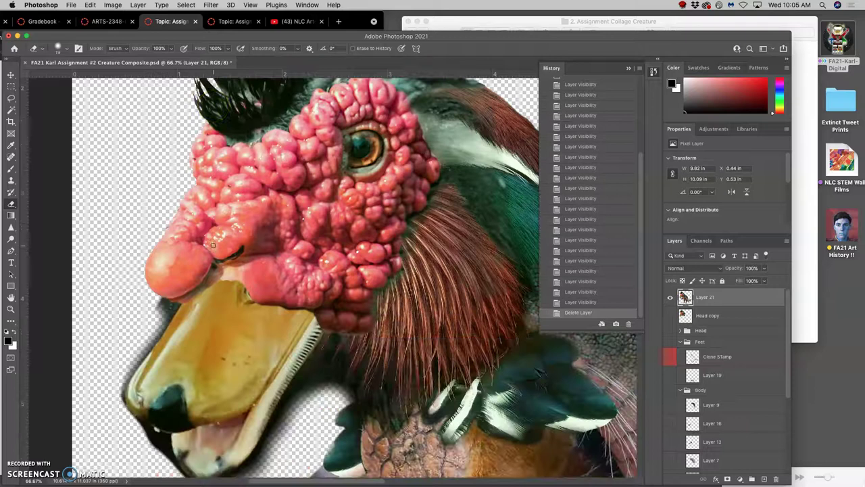
scroll(212, 245, "down", 4)
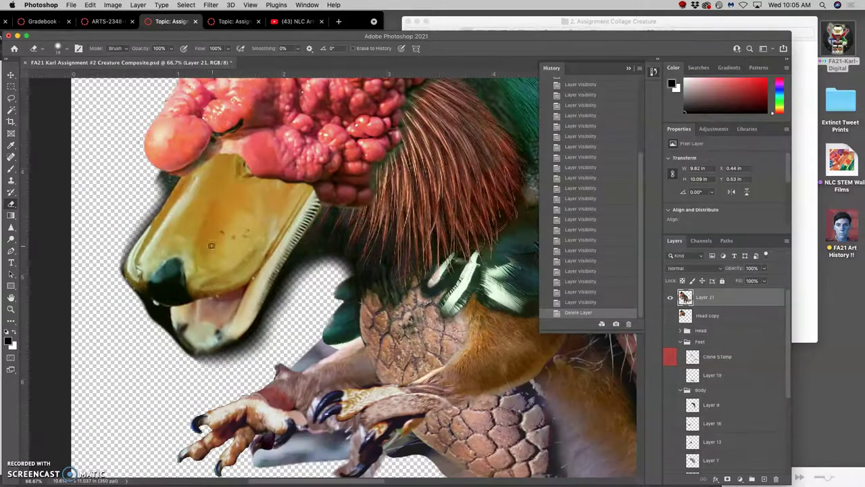
left_click_drag(145, 160, 169, 189)
scroll(348, 276, "down", 1)
scroll(348, 275, "down", 3)
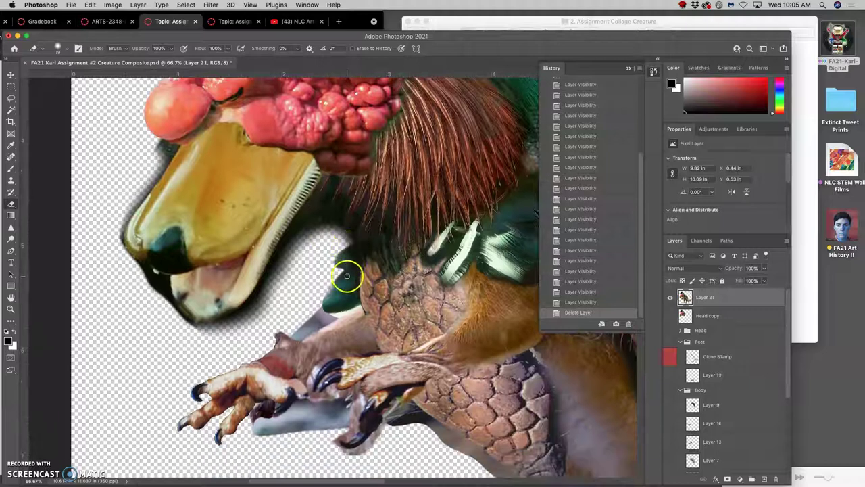
scroll(466, 384, "right", 3)
scroll(466, 384, "down", 1)
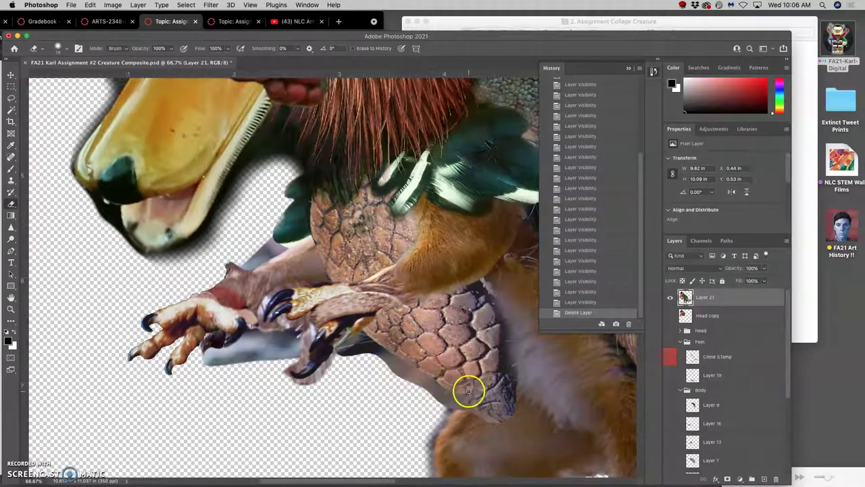
scroll(471, 394, "right", 5)
scroll(468, 391, "down", 1)
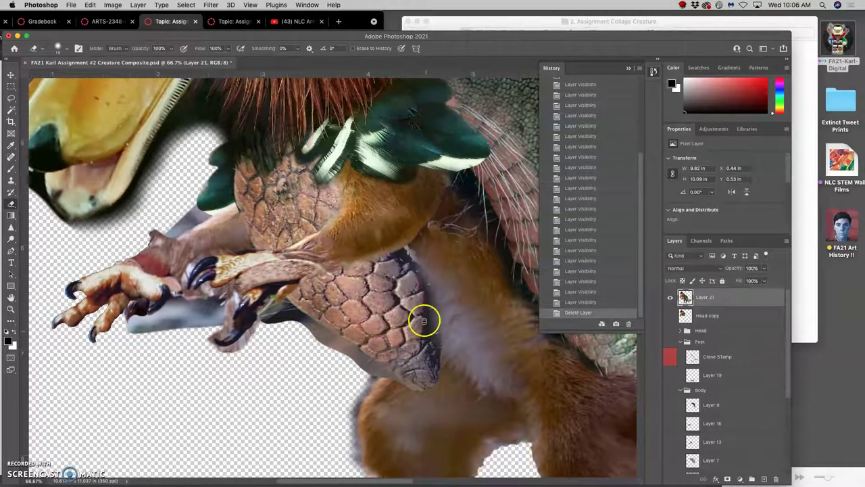
scroll(558, 386, "down", 10)
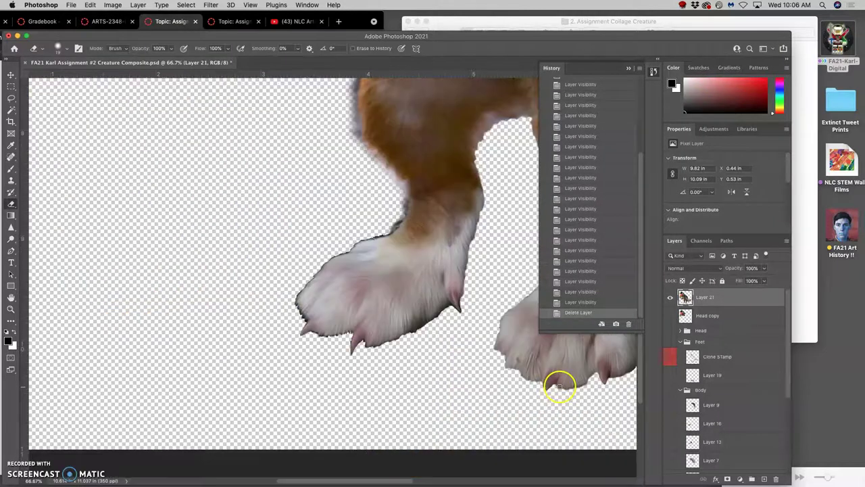
scroll(559, 386, "up", 4)
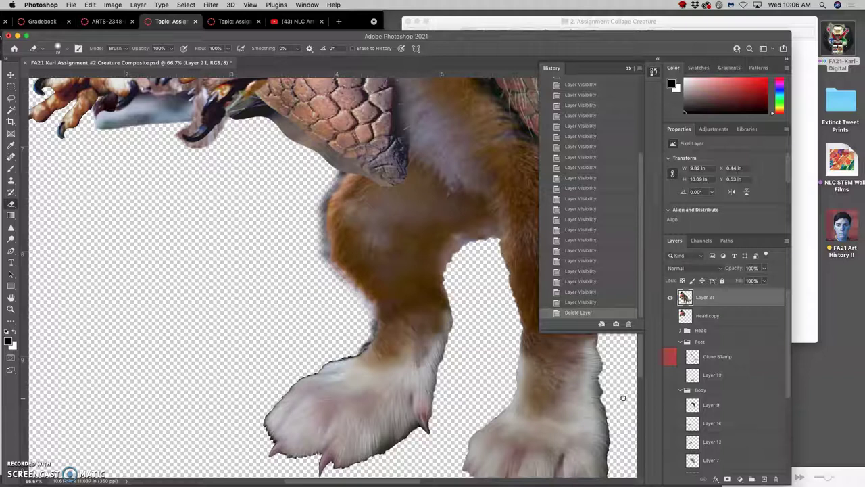
key("super+minus")
key("super+minus")
key("super+minus")
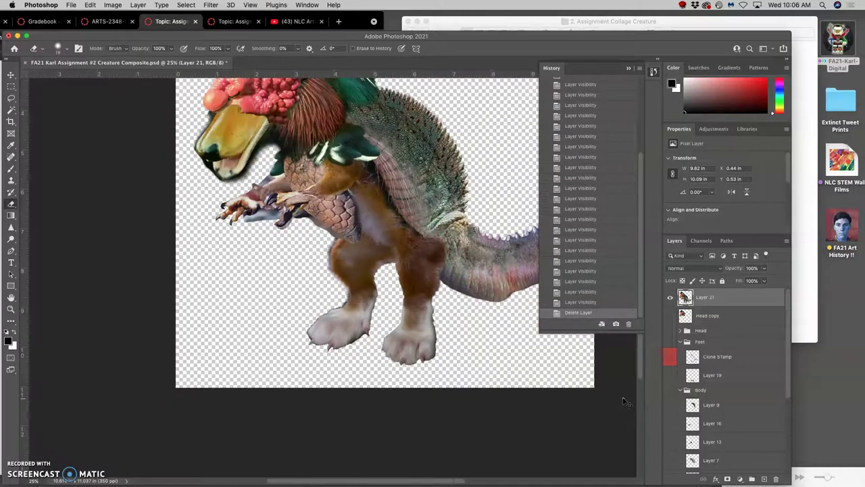
scroll(499, 370, "up", 5)
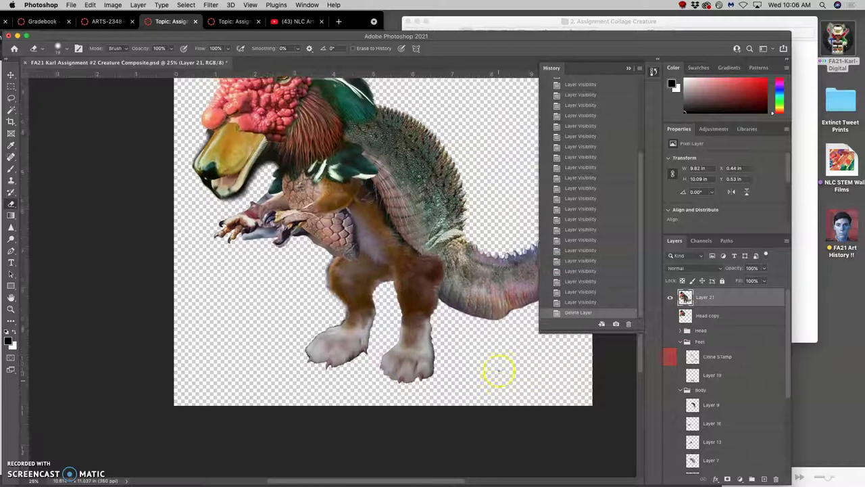
Step: Show the gray Background layer behind the merged creature
scroll(498, 370, "down", 3)
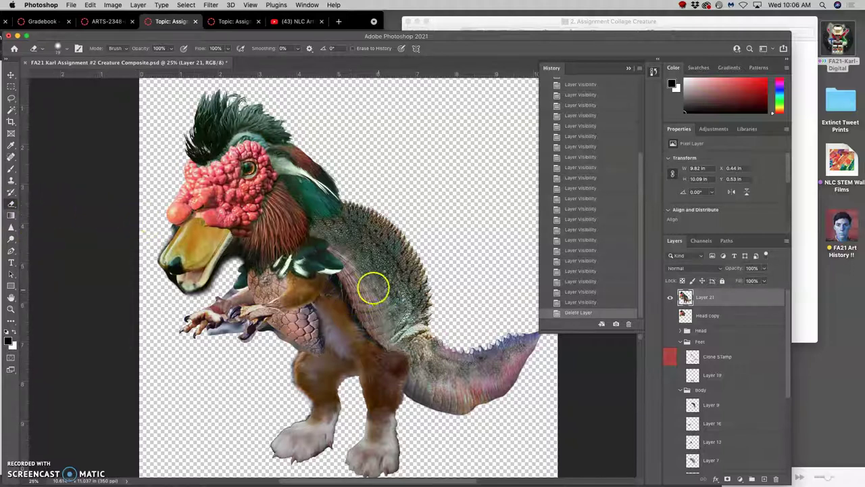
scroll(702, 379, "down", 5)
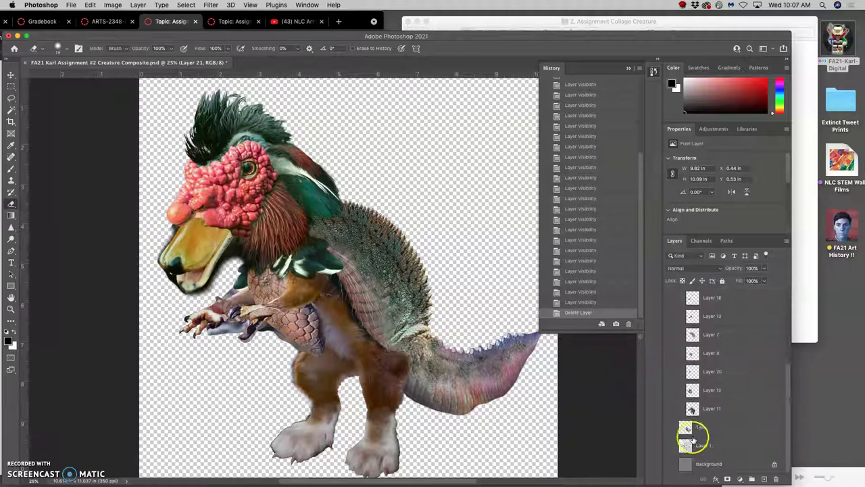
left_click(671, 464)
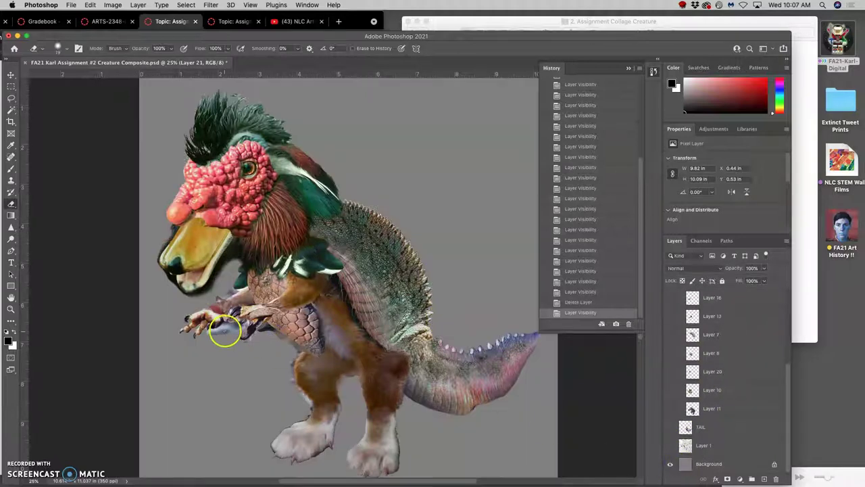
Step: Set the eraser hardness to 80% and erase a small bit of dark fringe between the red wattle and the top of the beak
scroll(230, 331, "up", 3)
scroll(242, 331, "up", 4)
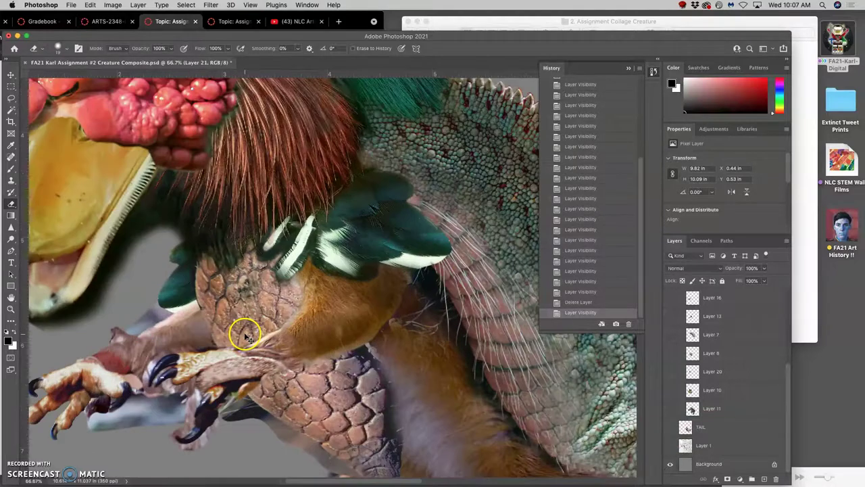
scroll(238, 332, "left", 4)
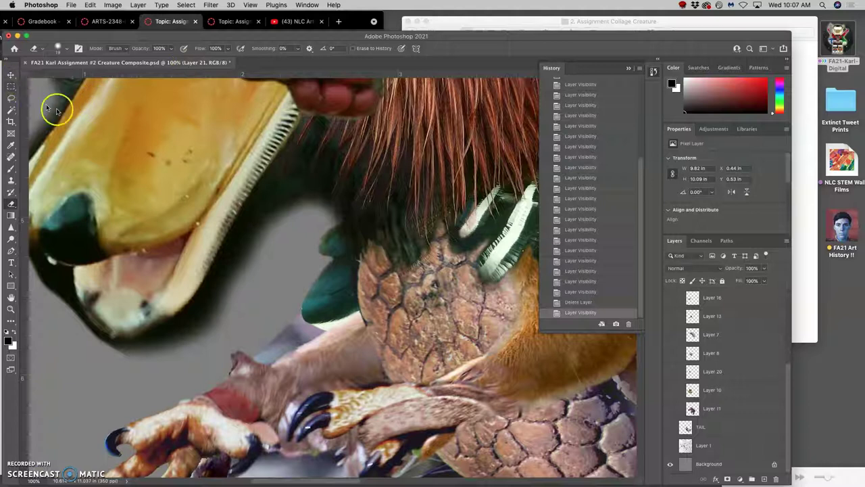
left_click_drag(155, 149, 272, 241)
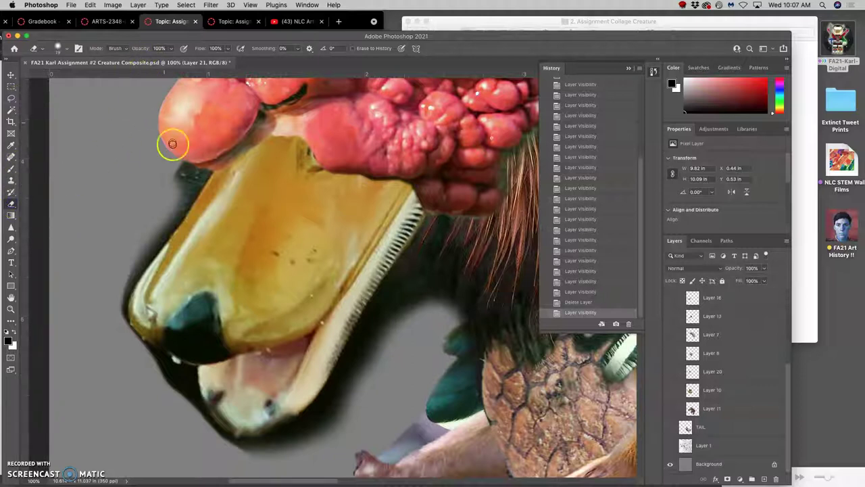
left_click(60, 47)
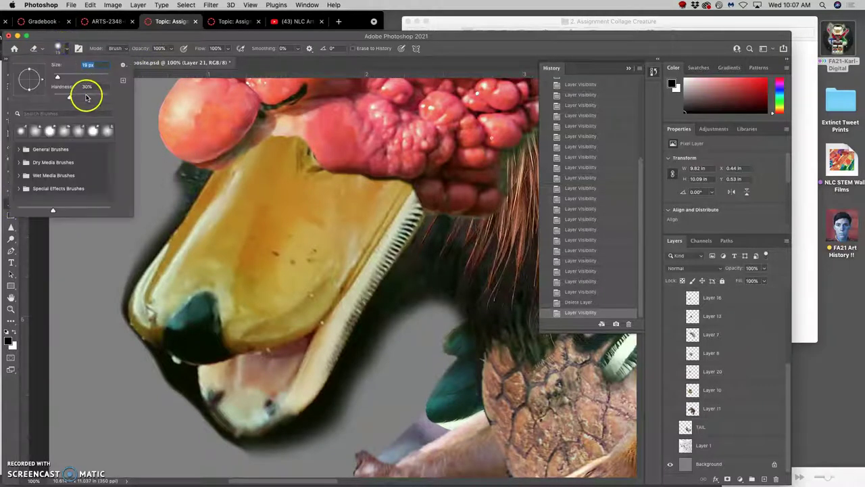
left_click_drag(86, 97, 93, 97)
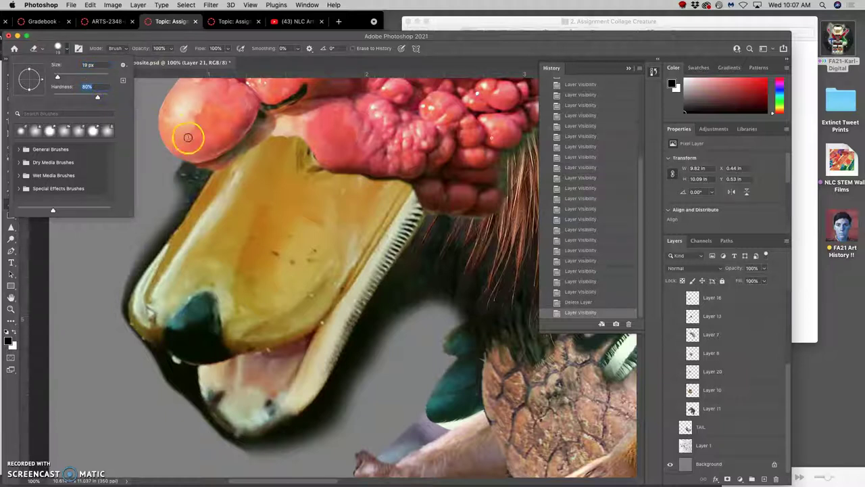
left_click(181, 163)
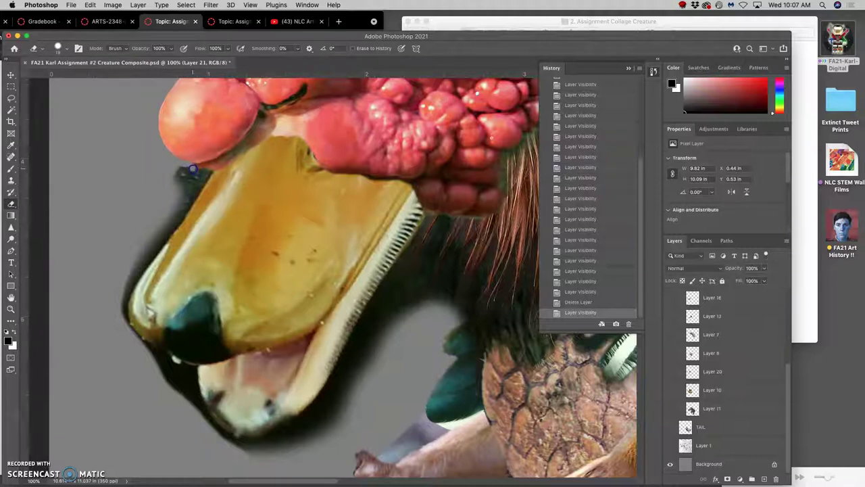
left_click(194, 170)
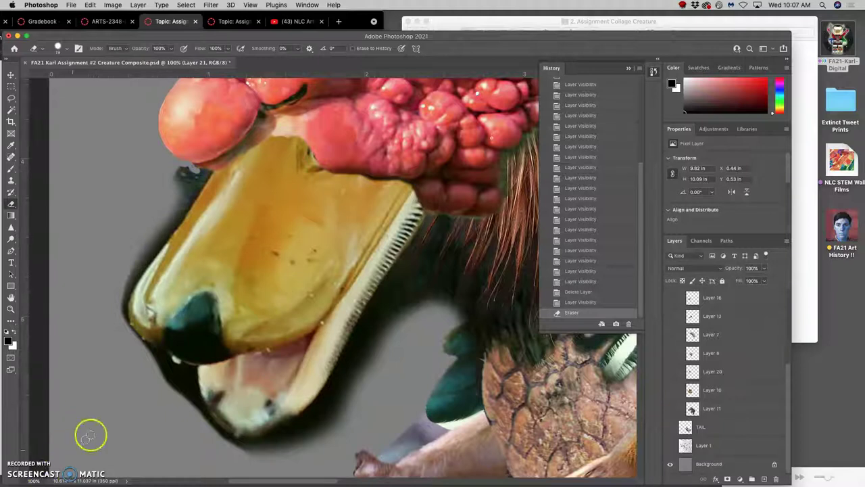
Step: Erase a thin line of dark shadow along the beak's upper edge from the wattle down toward the tip
key("super+equal")
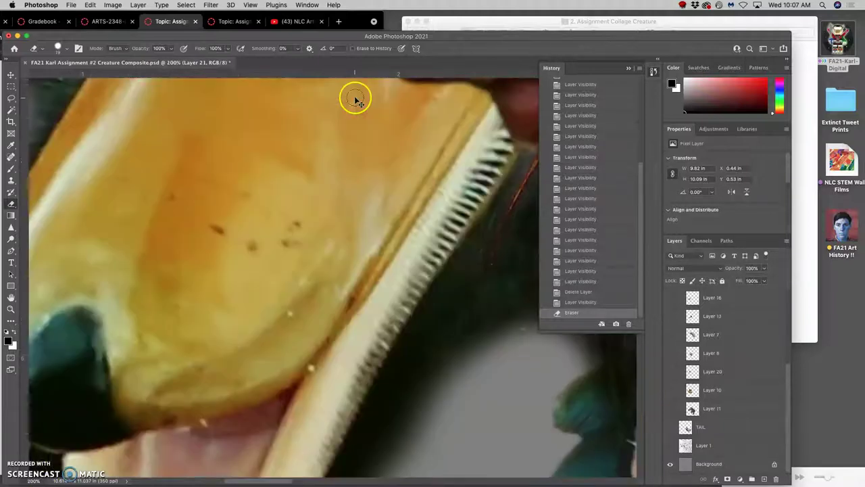
left_click_drag(282, 243, 478, 276)
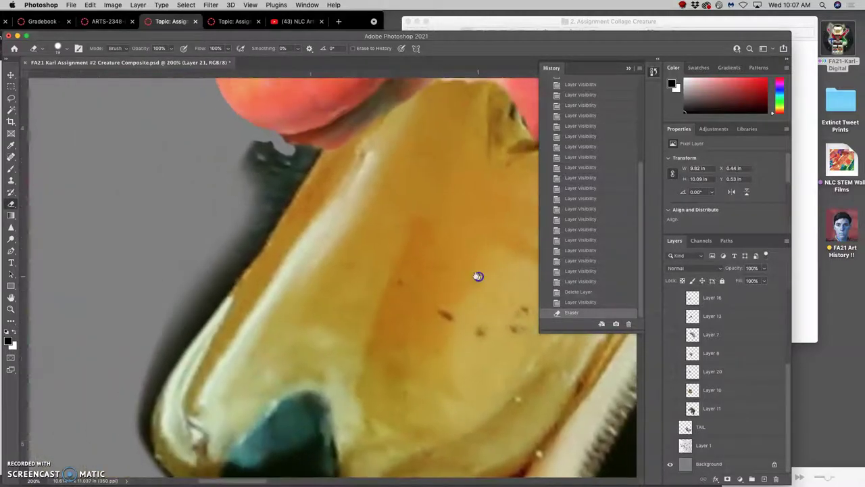
mouse_move(314, 157)
left_mouse_down()
mouse_move(280, 141)
mouse_move(285, 145)
left_mouse_up()
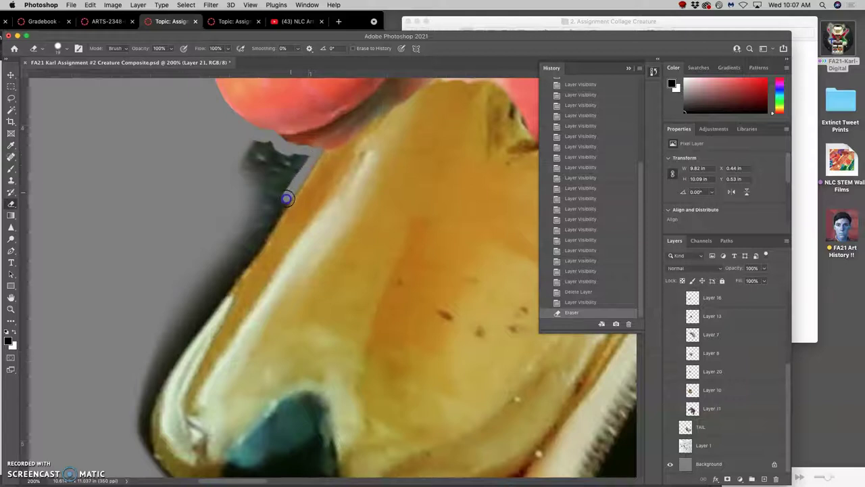
mouse_move(274, 220)
left_mouse_down()
mouse_move(158, 374)
mouse_move(139, 421)
left_mouse_up()
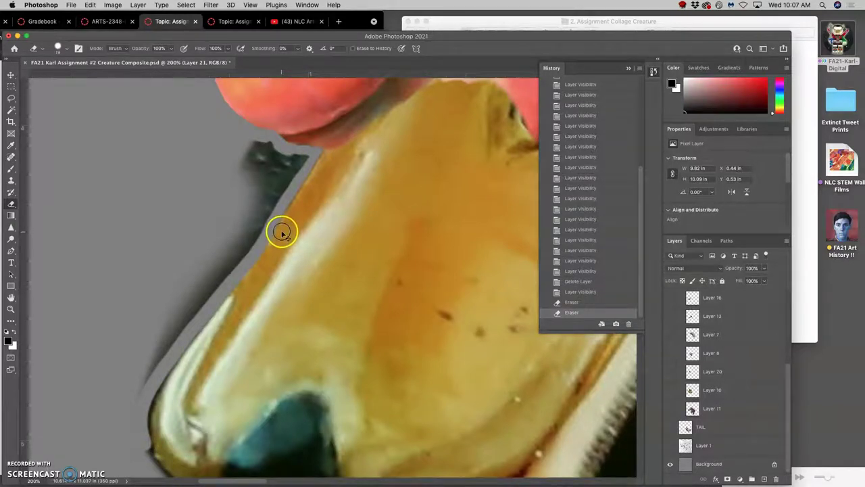
Step: Erase the dark green patch left beside the upper beak just below the red wattle
key("super+equal")
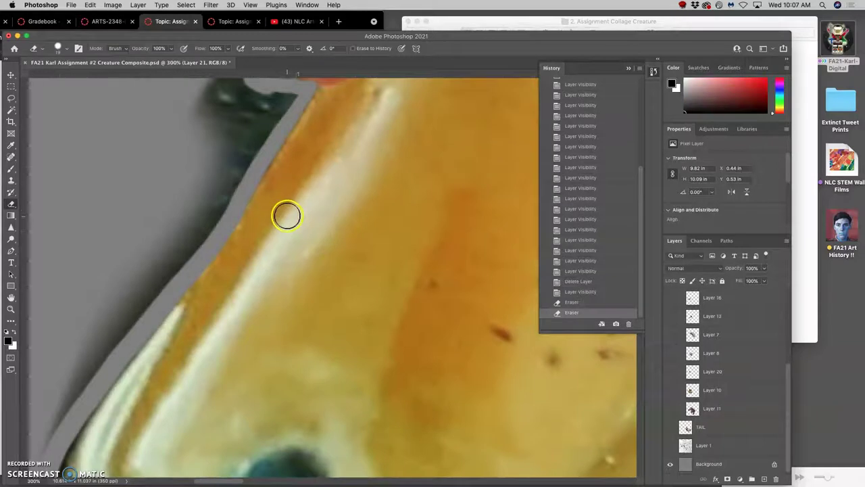
key("super+equal")
left_click_drag(267, 179, 386, 280)
mouse_move(405, 175)
left_mouse_down()
mouse_move(400, 135)
mouse_move(279, 320)
mouse_move(360, 151)
mouse_move(383, 135)
mouse_move(340, 133)
mouse_move(348, 135)
mouse_move(285, 105)
mouse_move(305, 121)
mouse_move(305, 95)
mouse_move(320, 152)
mouse_move(309, 174)
mouse_move(304, 164)
mouse_move(317, 184)
mouse_move(309, 239)
left_mouse_up()
Step: Erase the dark fringe around the front of the beak's tip and along its underside to the start of the lower bill
key("super+minus")
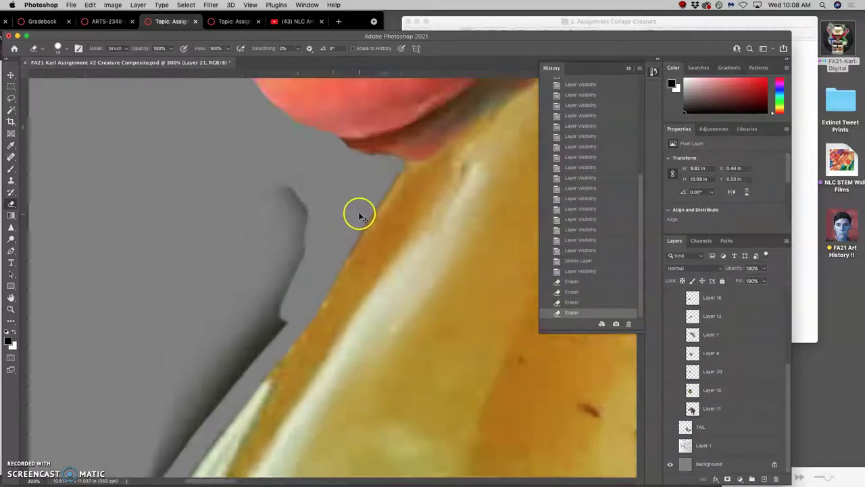
key("super+minus")
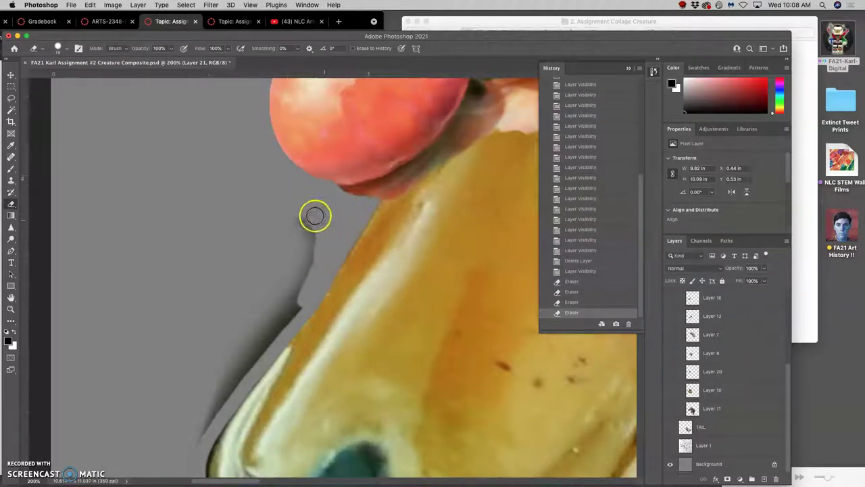
mouse_move(304, 185)
left_mouse_down()
mouse_move(331, 236)
mouse_move(359, 191)
left_mouse_up()
left_click_drag(249, 346, 244, 417)
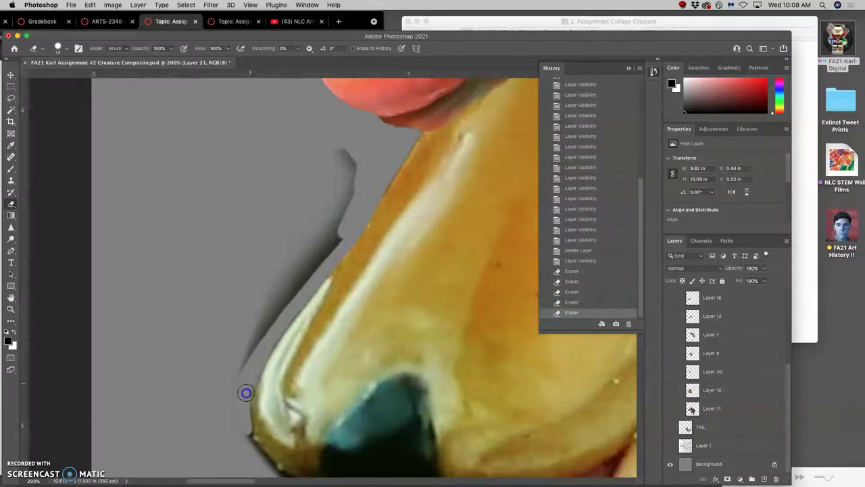
left_click_drag(246, 393, 241, 407)
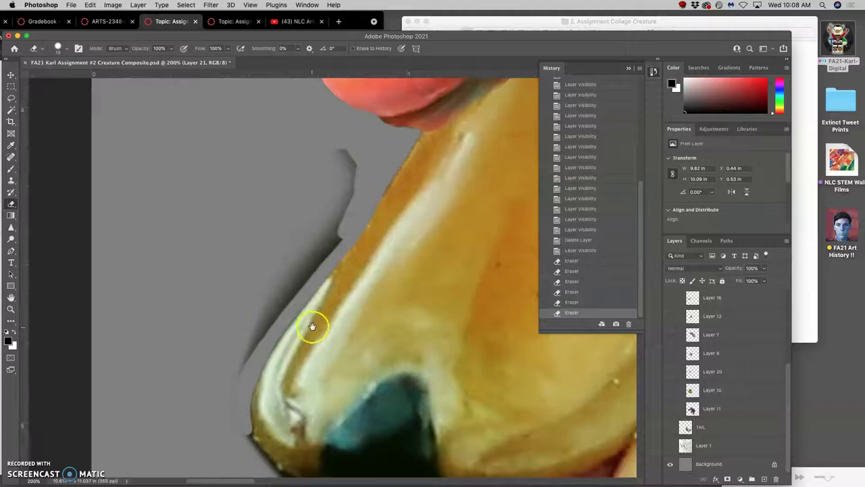
left_click_drag(311, 327, 294, 222)
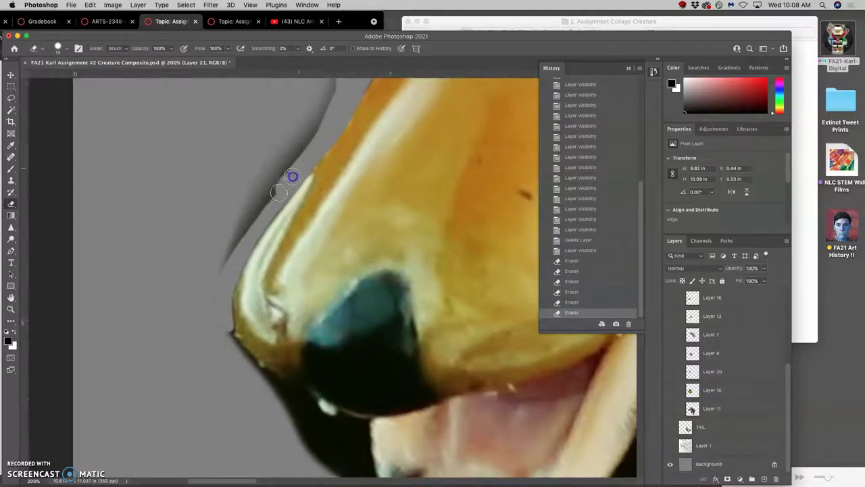
left_click_drag(225, 279, 237, 359)
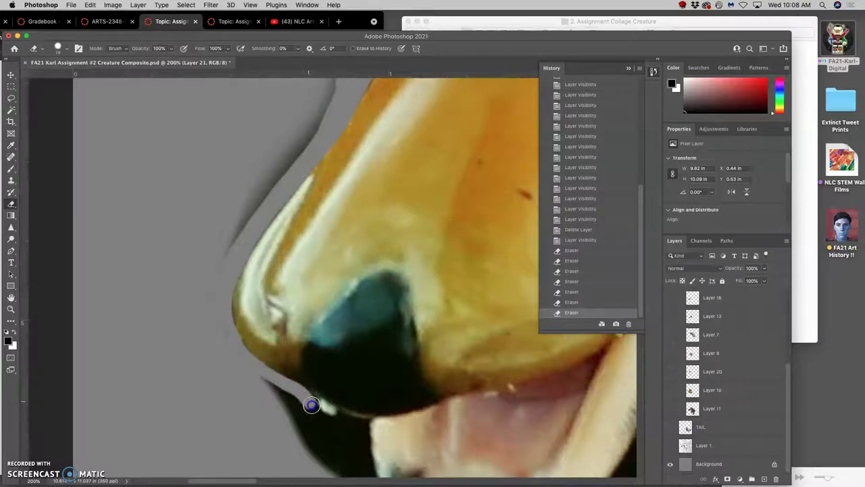
left_click_drag(340, 419, 305, 396)
left_click_drag(366, 440, 344, 434)
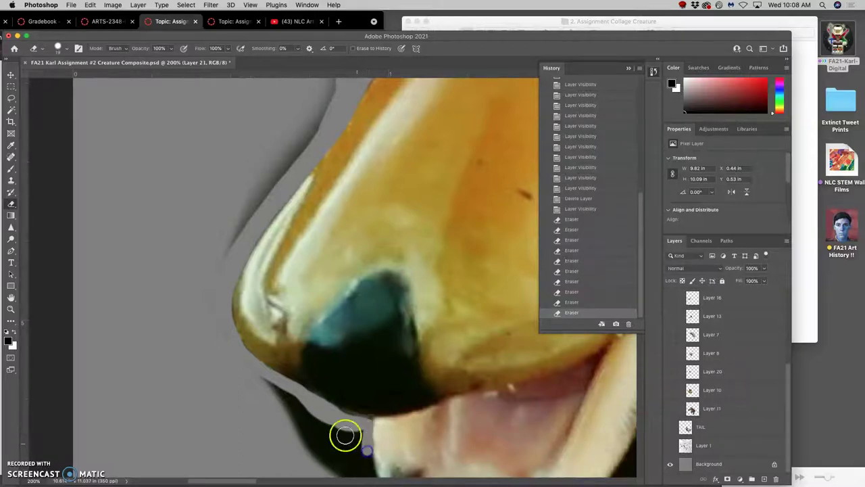
Step: Lasso and delete the leftover shadow strips beside the upper beak, from near its tip up to below the wattle
left_click(12, 98)
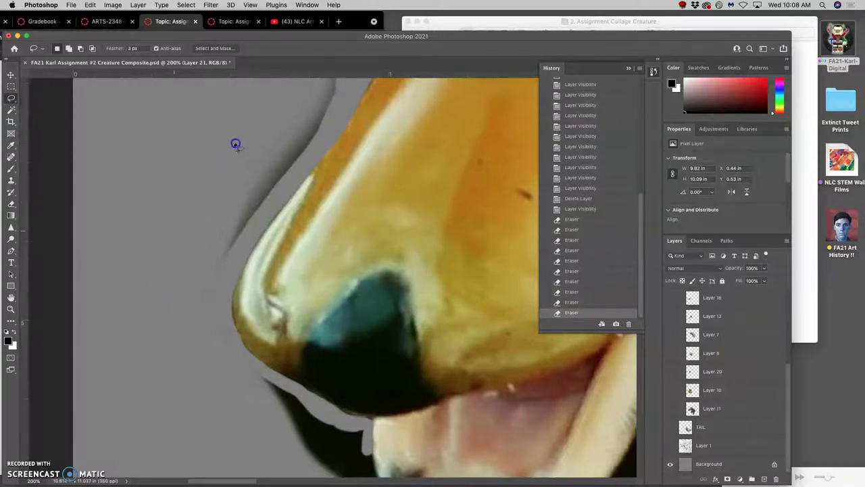
mouse_move(319, 125)
left_mouse_down()
mouse_move(318, 215)
mouse_move(328, 170)
left_mouse_up()
key("Delete")
key("super+d")
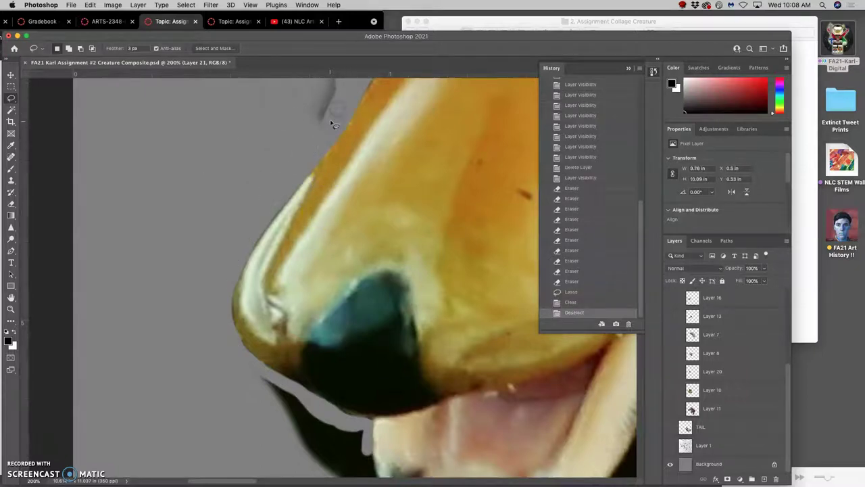
scroll(324, 225, "up", 5)
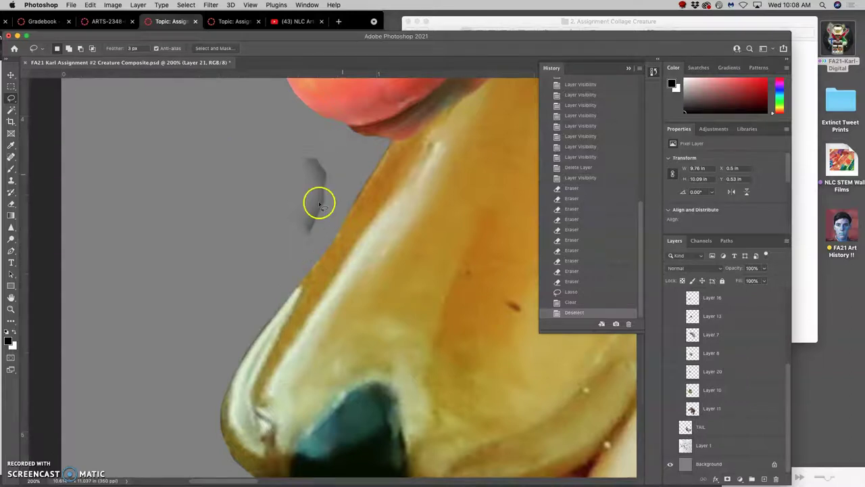
mouse_move(319, 204)
left_mouse_down()
mouse_move(318, 197)
mouse_move(328, 244)
left_mouse_up()
key("Delete")
Step: Select the dark shadow around the lower bill with the Magic Wand at tolerance 32 and check the selection's reach into the neck feathers
scroll(315, 261, "down", 6)
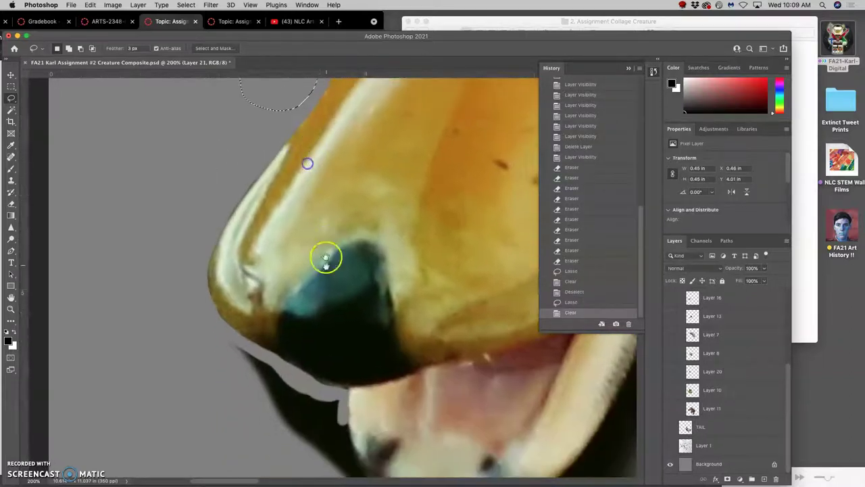
scroll(325, 259, "down", 5)
scroll(325, 258, "right", 2)
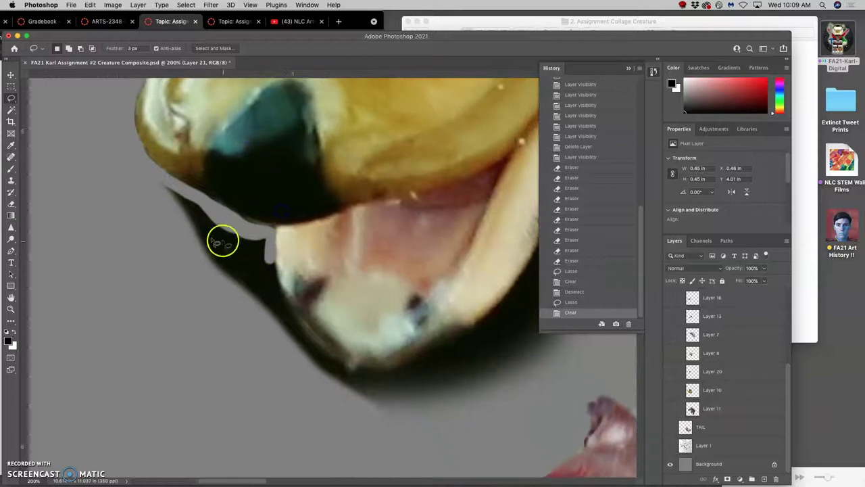
left_click(11, 111)
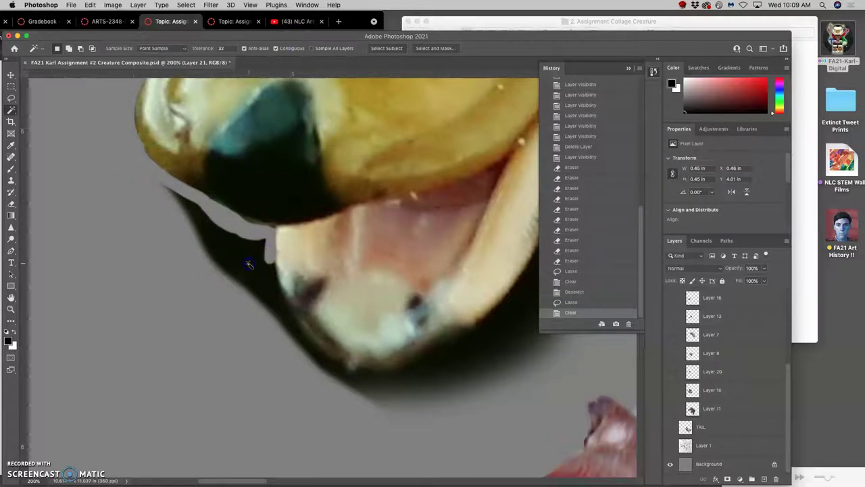
left_click(250, 263)
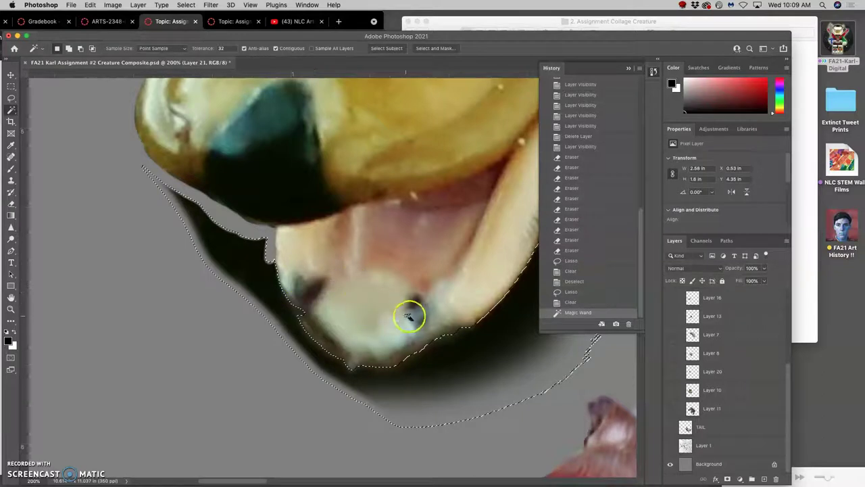
left_click_drag(435, 296, 221, 299)
left_click_drag(394, 238, 239, 330)
scroll(374, 251, "right", 5)
scroll(375, 252, "up", 4)
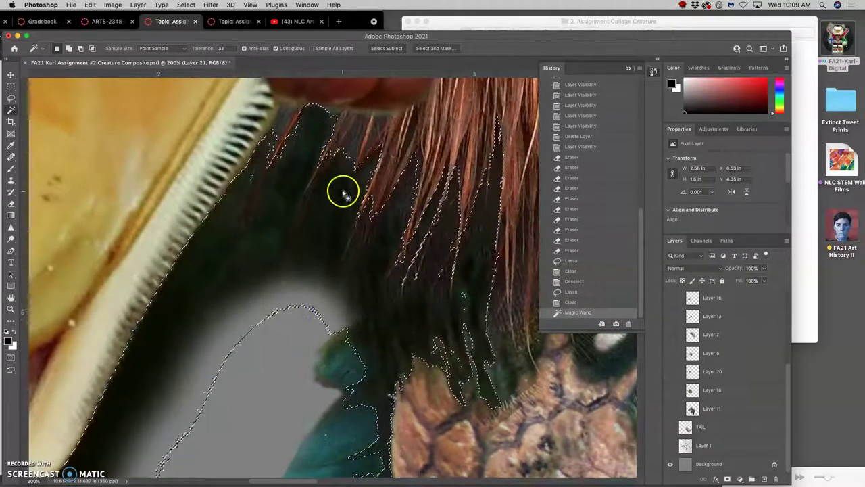
Step: Try deleting the whole Magic Wand selection, check the neck feathers, and undo the deletion
key("Delete")
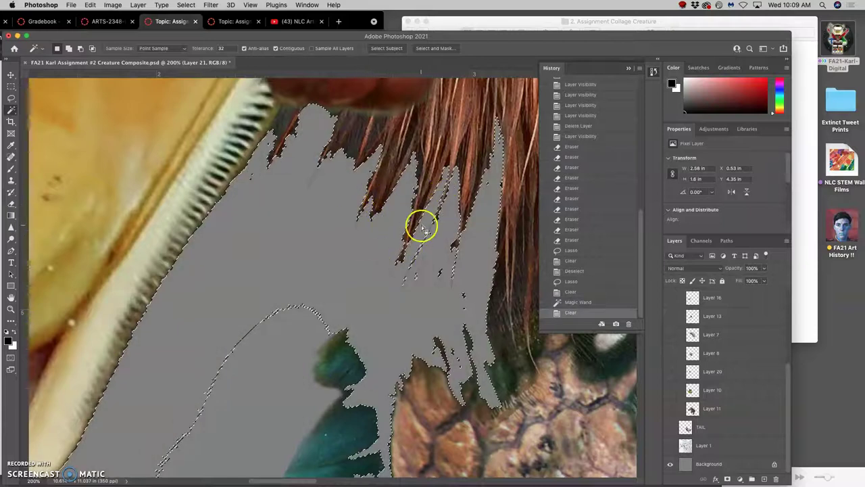
scroll(411, 236, "down", 6)
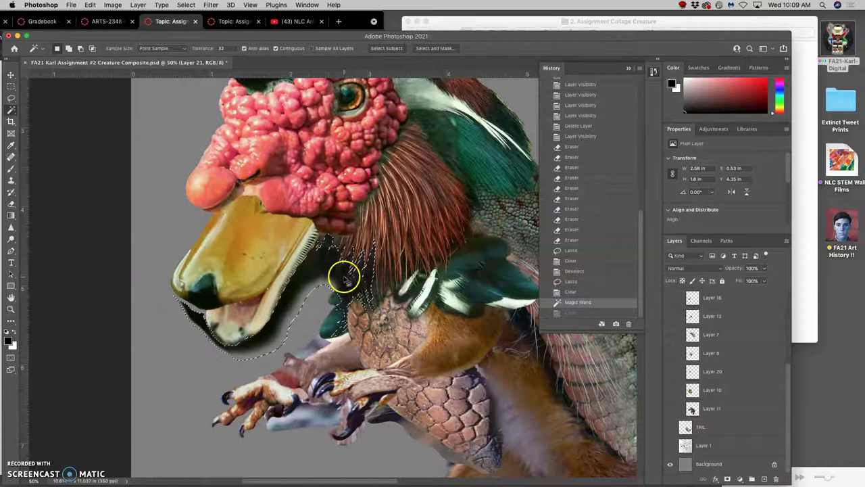
key("super+z")
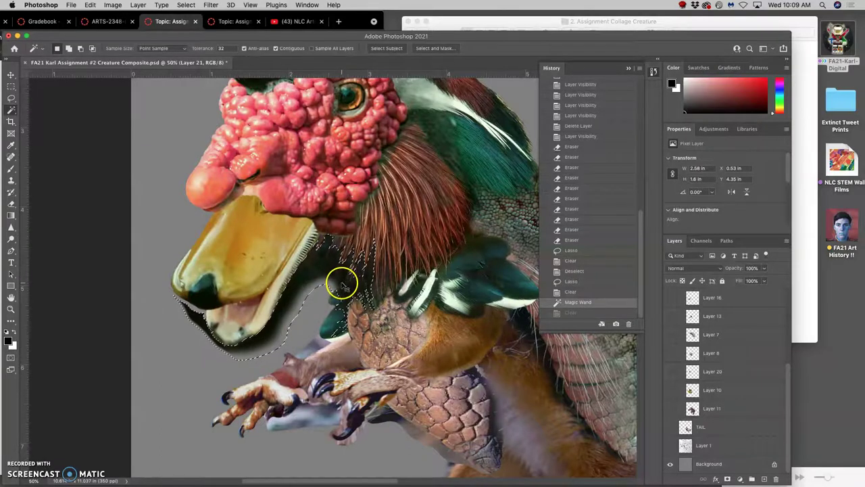
Step: Replace the Magic Wand selection with a 3 px feathered Lasso selection around the lower bill's shadow, refining its edge beside the bill
scroll(342, 282, "up", 3)
left_click_drag(270, 300, 350, 211)
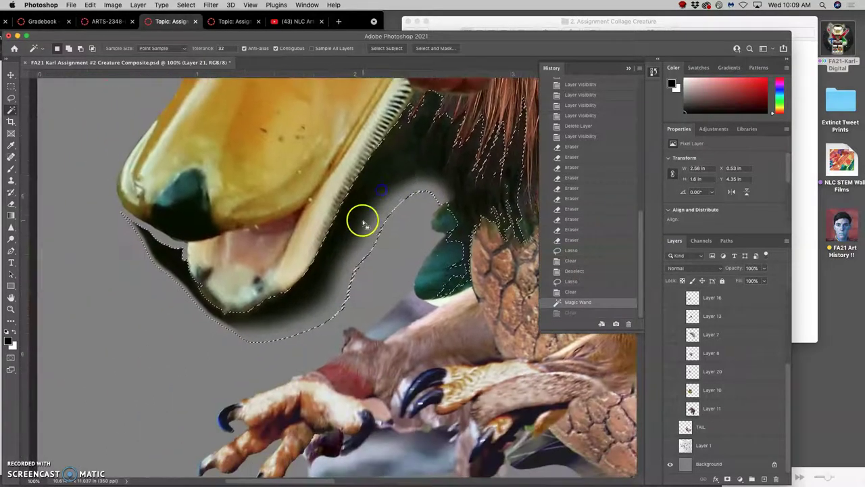
scroll(361, 218, "up", 3)
left_click_drag(260, 287, 381, 254)
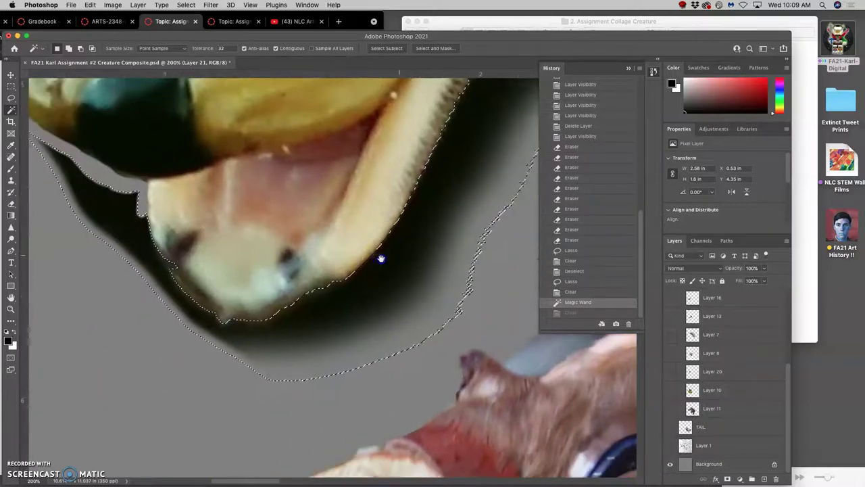
left_click(11, 100)
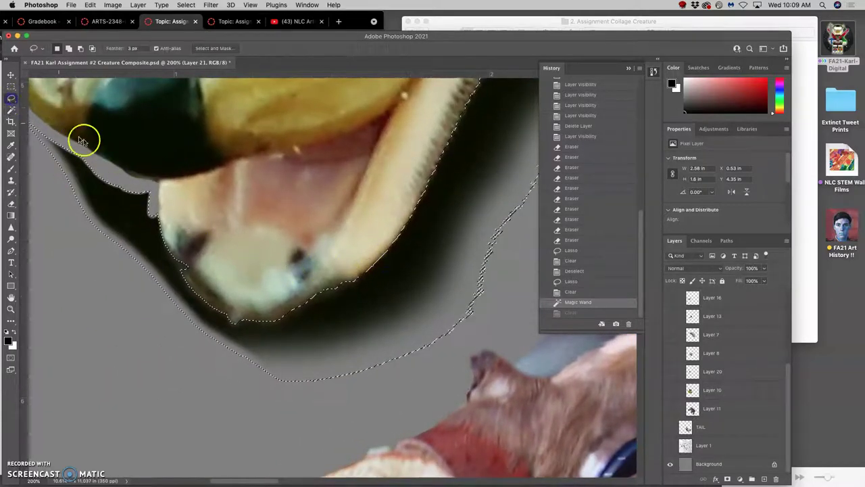
left_click(110, 172)
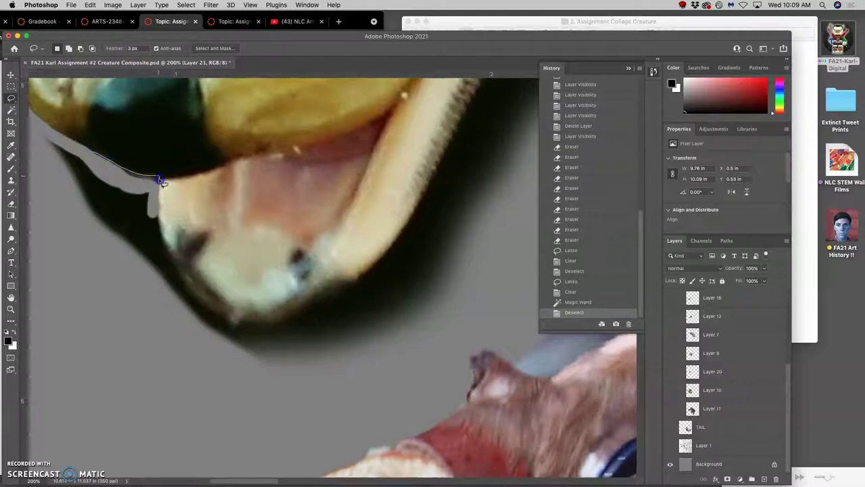
left_click_drag(157, 200, 159, 209)
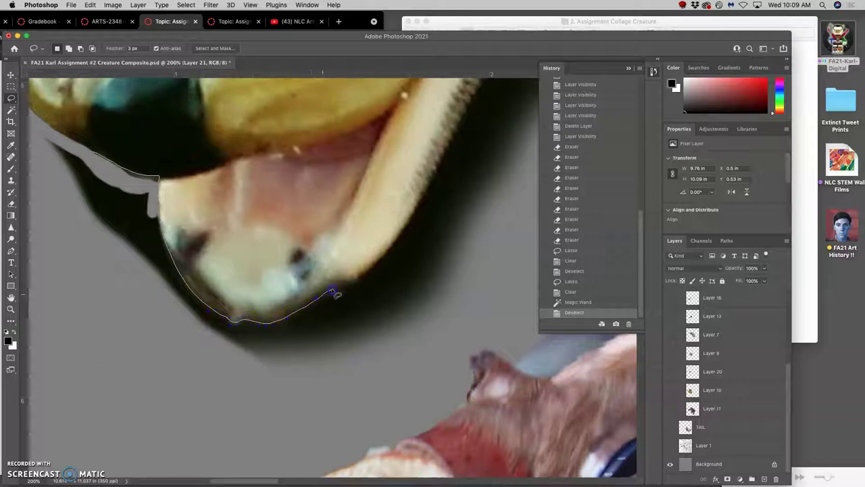
left_click_drag(378, 270, 389, 248)
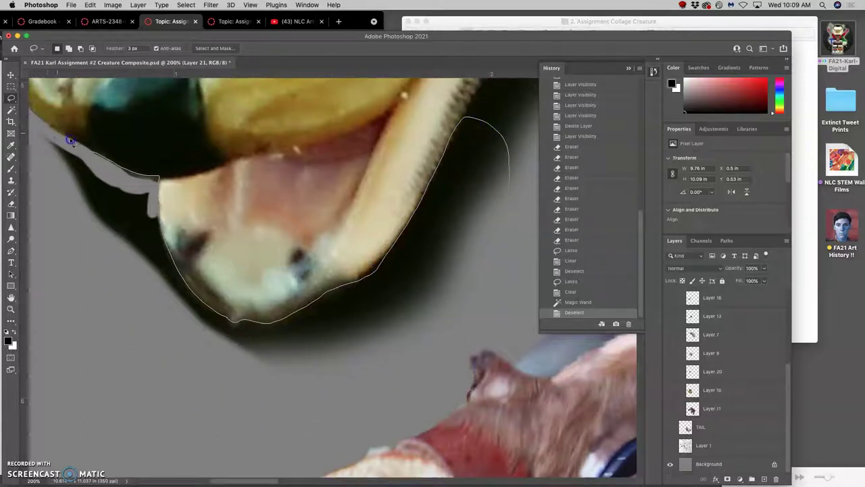
left_click_drag(91, 154, 96, 156)
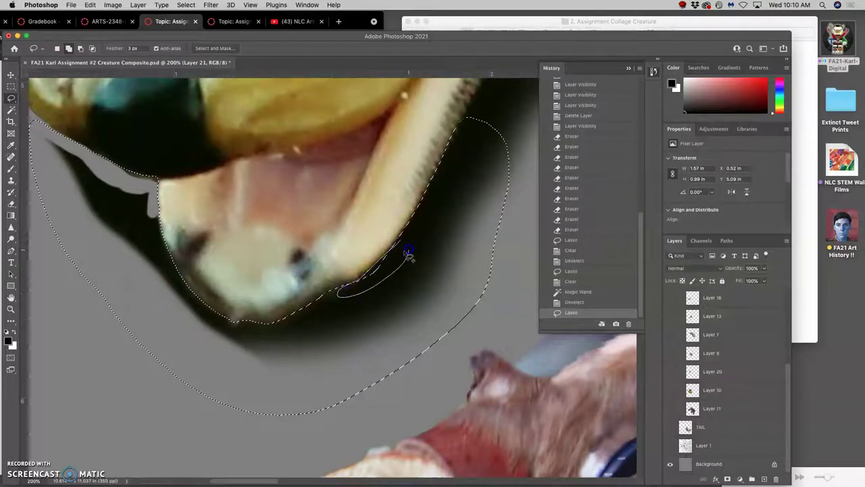
left_click_drag(386, 282, 391, 283)
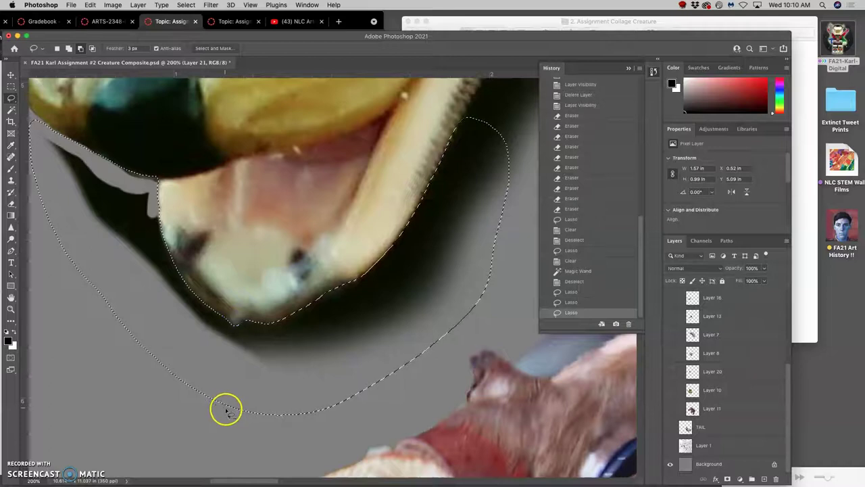
Step: Delete the selected shadow around the lower bill, check the edge up close, delete once more, and deselect
key("Delete")
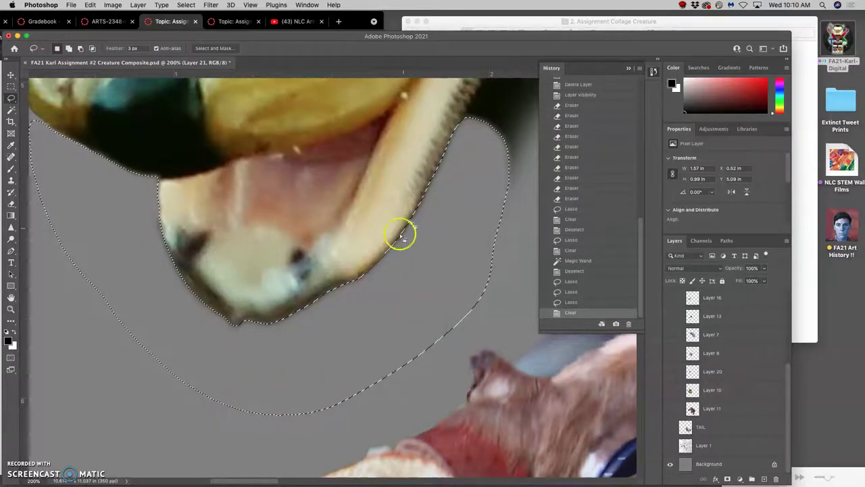
scroll(439, 189, "up", 5)
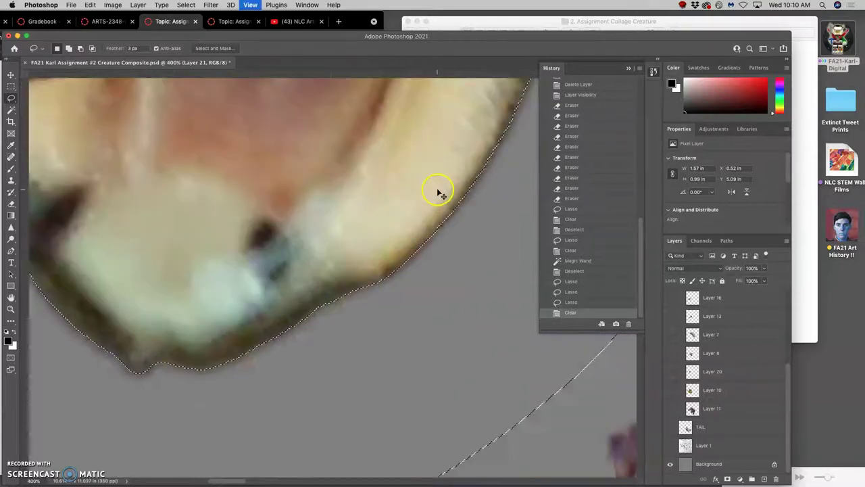
scroll(450, 267, "up", 5)
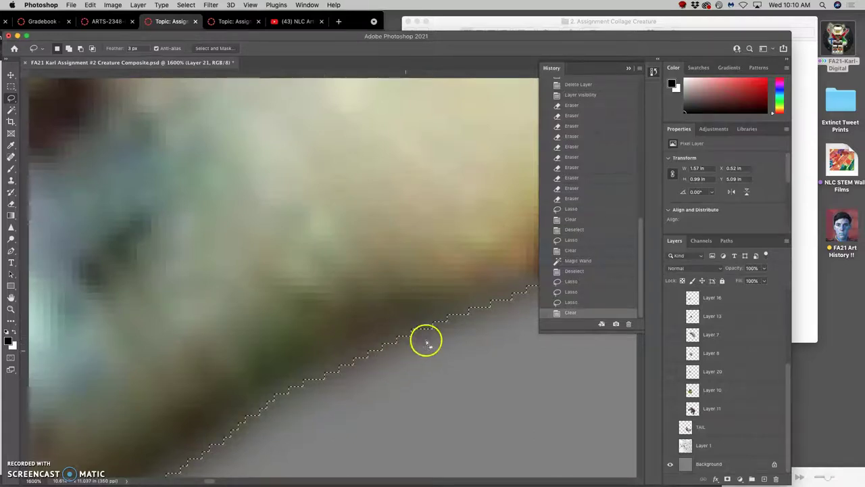
scroll(388, 361, "down", 7)
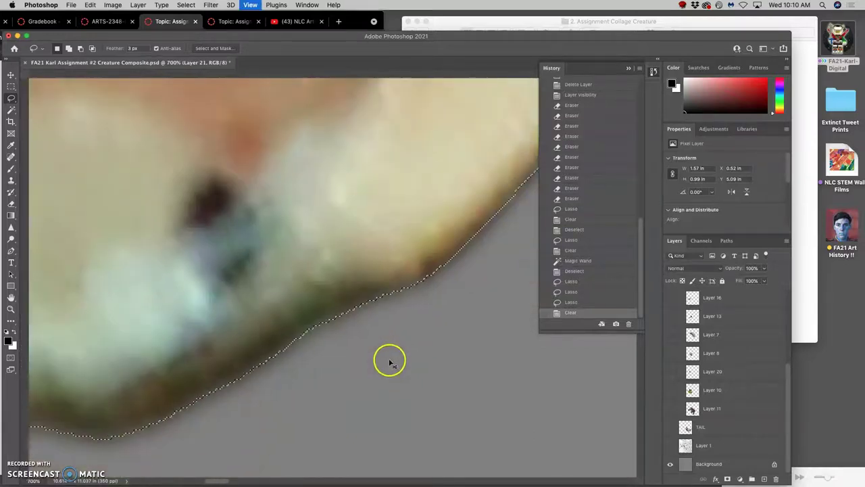
scroll(358, 310, "down", 2)
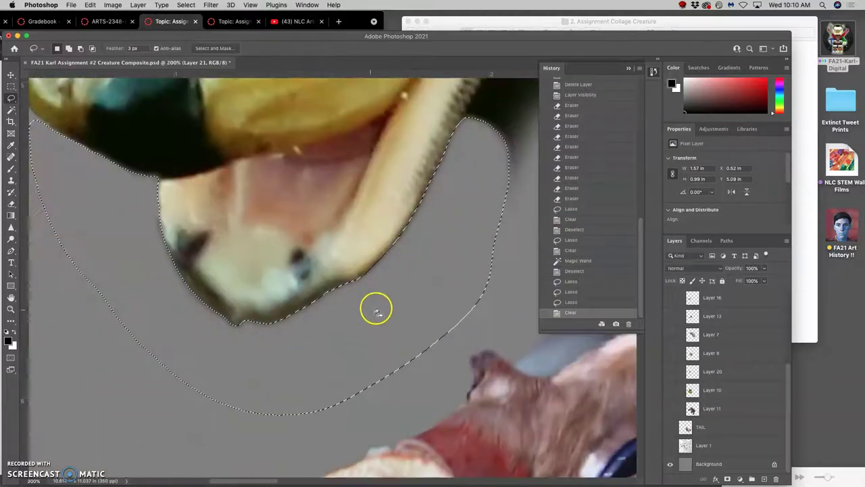
key("Delete")
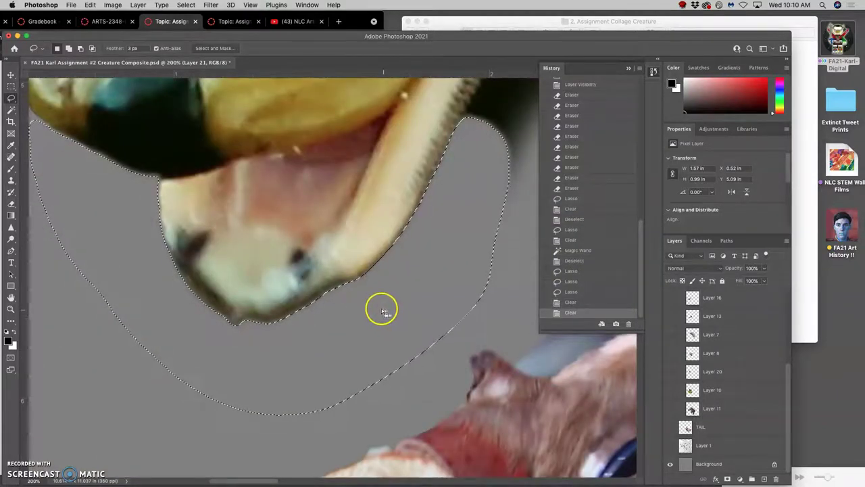
scroll(348, 305, "down", 3)
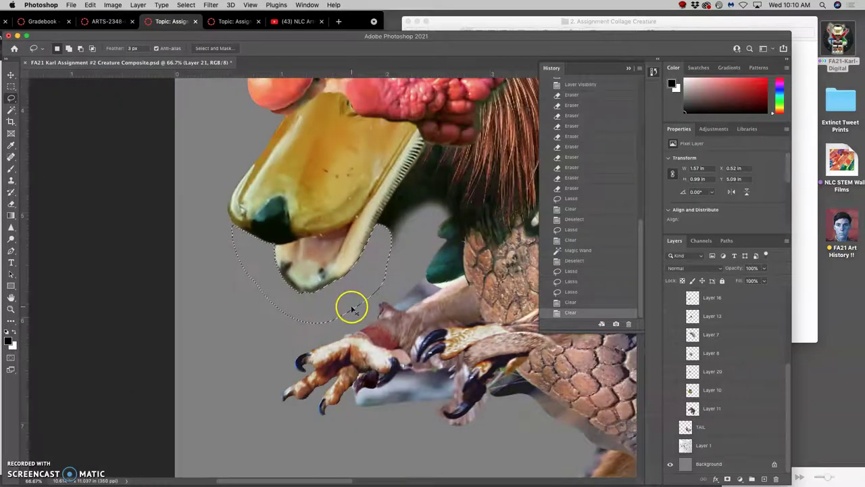
key("super+d")
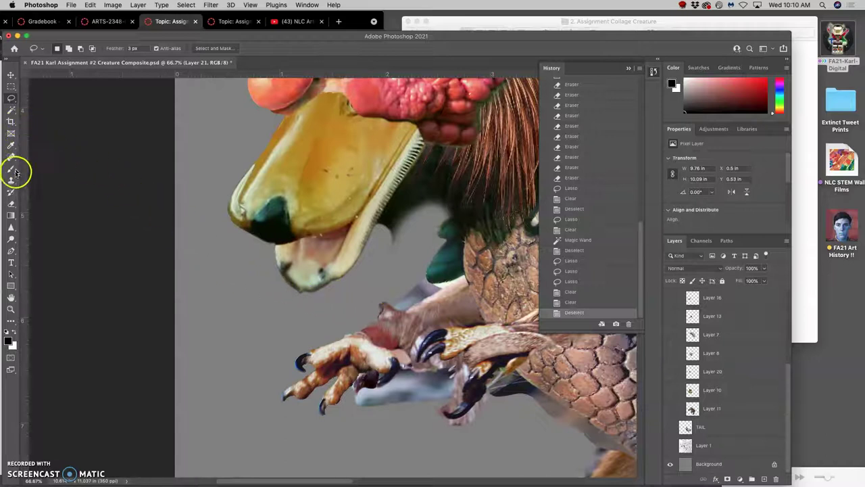
Step: Erase the remaining dark fringe and small bump along the underside of the lower bill
left_click(10, 202)
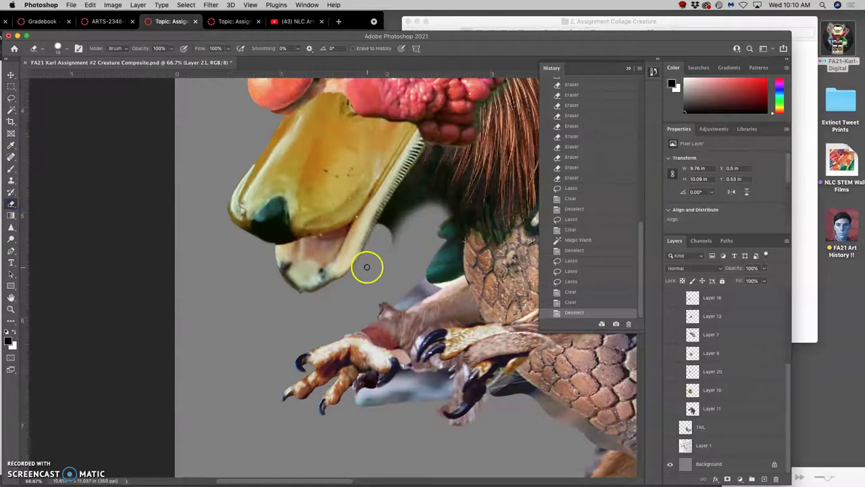
key("super+equal")
key("super+equal")
key("super+equal")
key("super+equal")
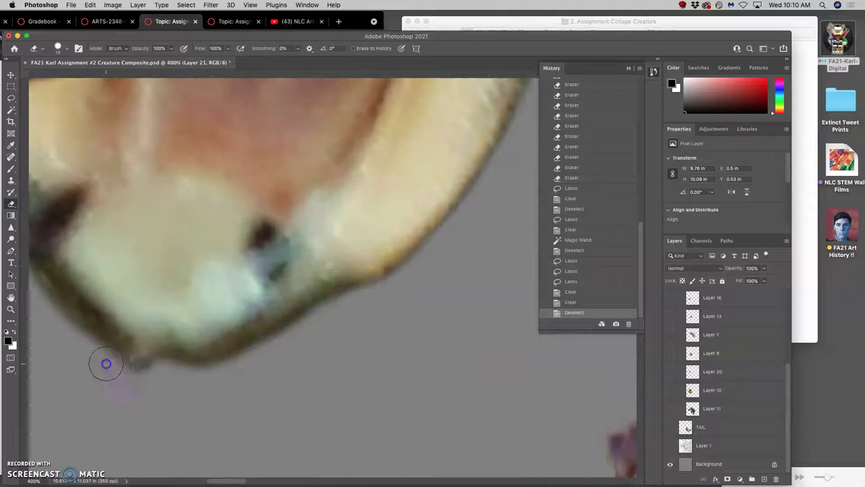
mouse_move(106, 364)
left_mouse_down()
mouse_move(222, 376)
mouse_move(128, 361)
mouse_move(67, 333)
left_mouse_up()
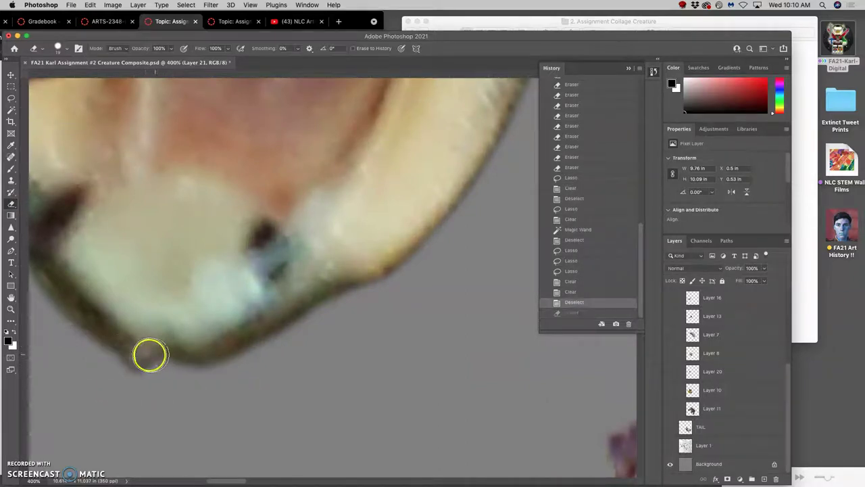
left_click_drag(149, 355, 96, 354)
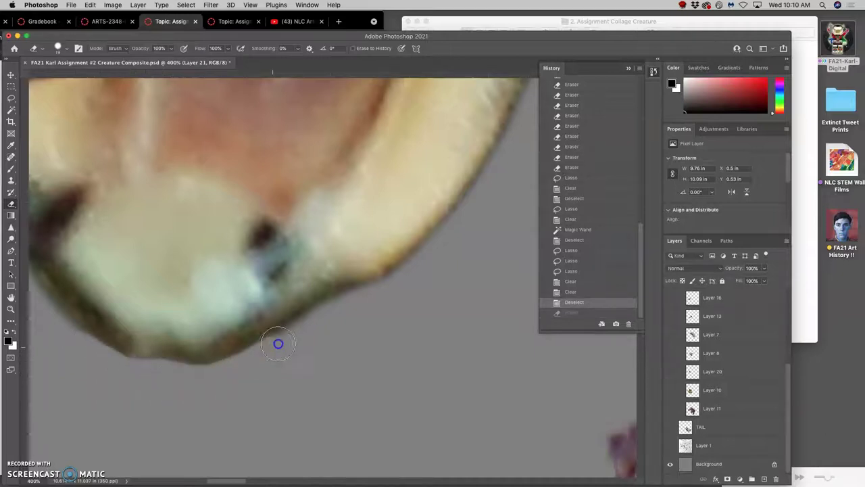
mouse_move(337, 305)
left_mouse_down()
mouse_move(428, 263)
mouse_move(491, 198)
left_mouse_up()
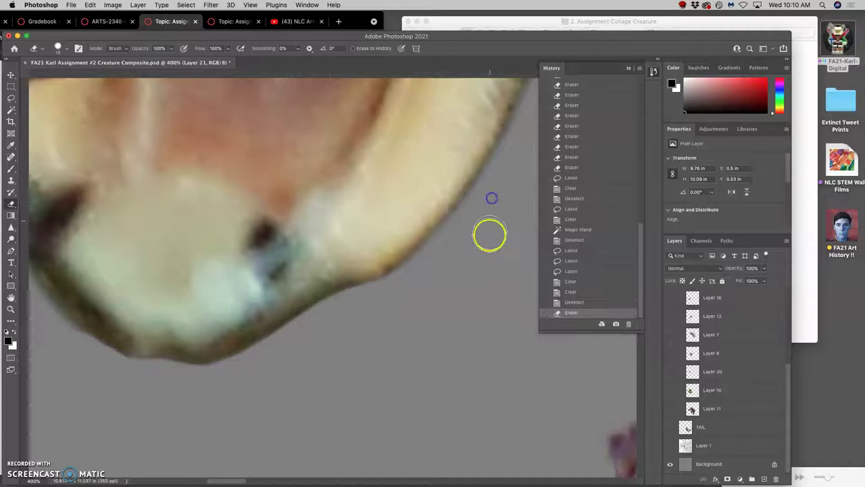
left_click_drag(467, 268, 315, 396)
left_click_drag(440, 248, 326, 352)
left_click_drag(373, 296, 311, 331)
Step: Erase short jagged, feather-like strokes through the dark shadow between the bill's serrated edge and the neck feathers
key("super+minus")
key("super+minus")
key("super+minus")
key("super+minus")
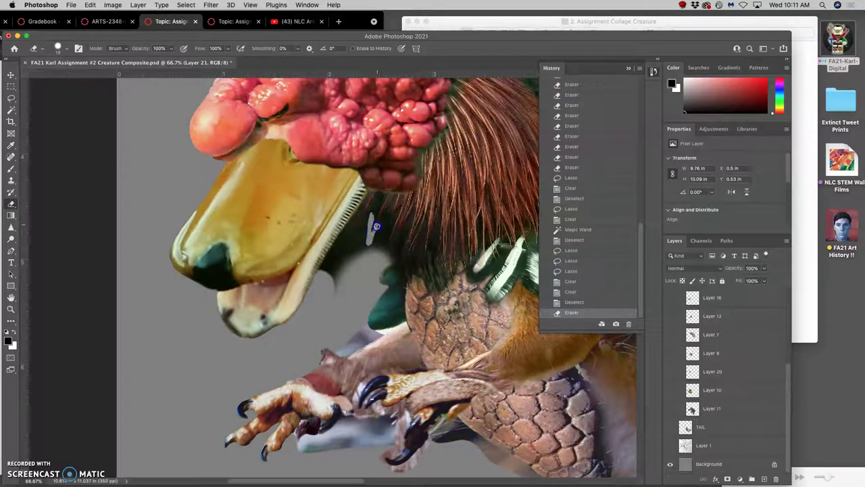
left_click_drag(384, 225, 378, 236)
mouse_move(380, 236)
left_mouse_down()
mouse_move(382, 228)
mouse_move(382, 248)
left_mouse_up()
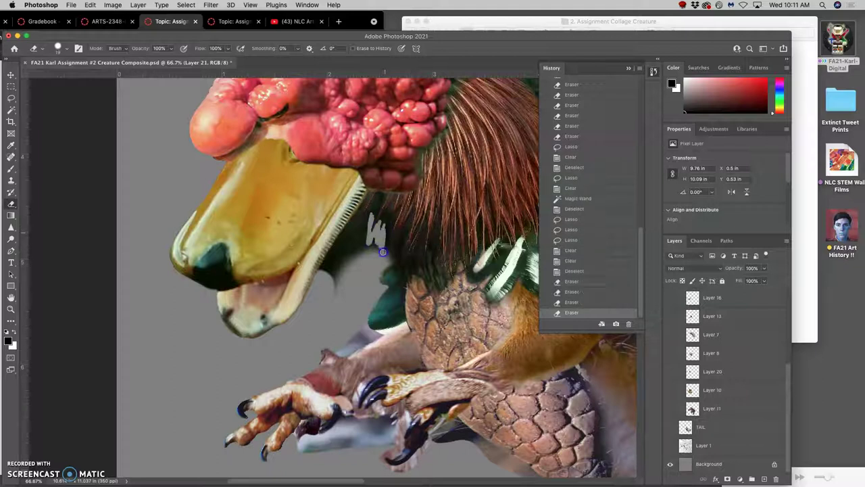
left_click(385, 246)
left_click(385, 248)
left_click(386, 253)
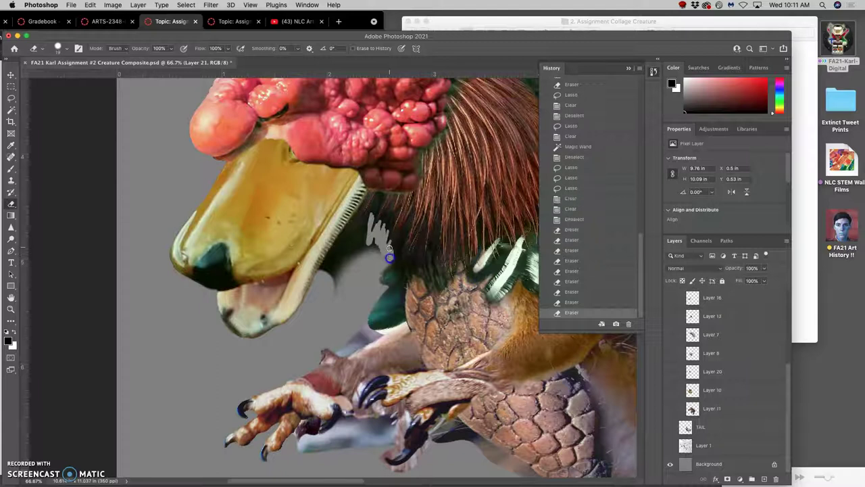
left_click_drag(389, 256, 385, 252)
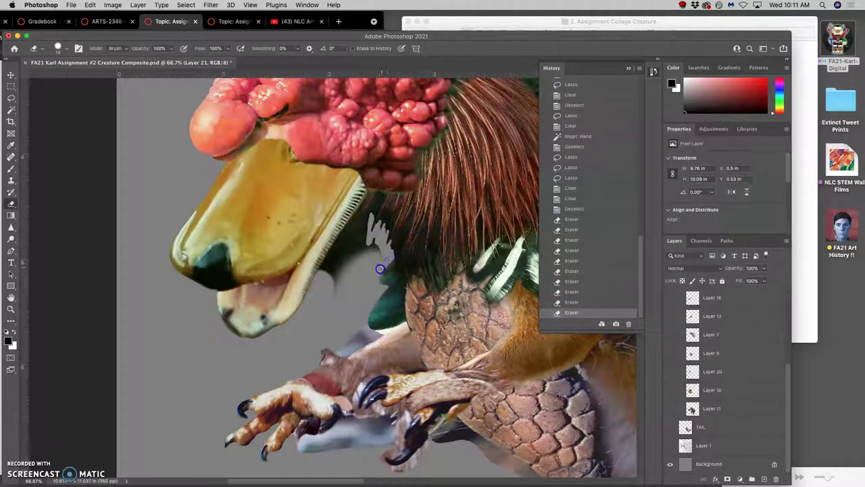
left_click_drag(380, 261, 353, 219)
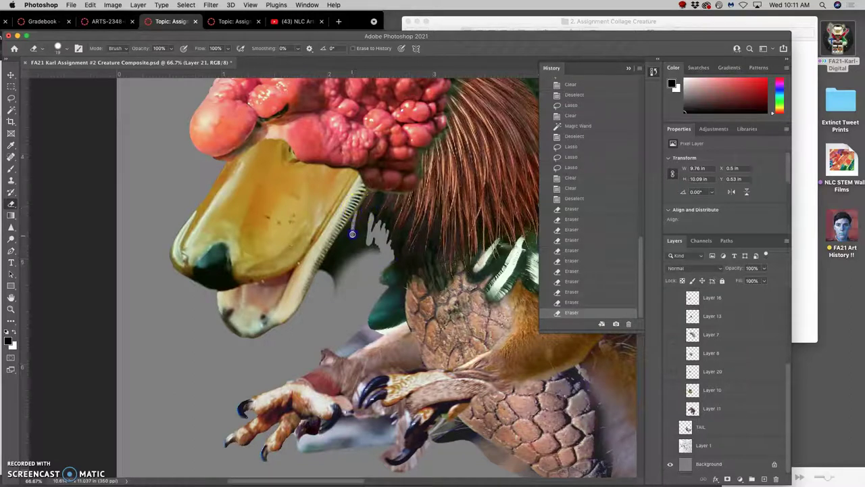
left_click_drag(358, 210, 360, 209)
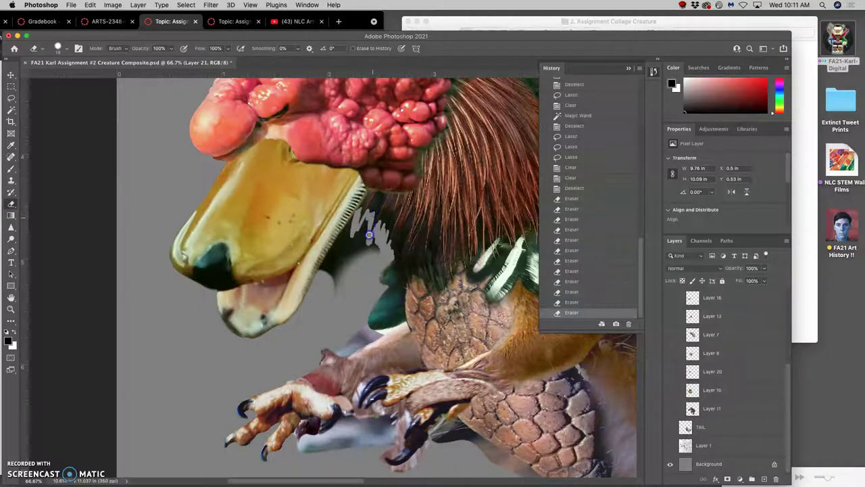
left_click_drag(369, 235, 361, 230)
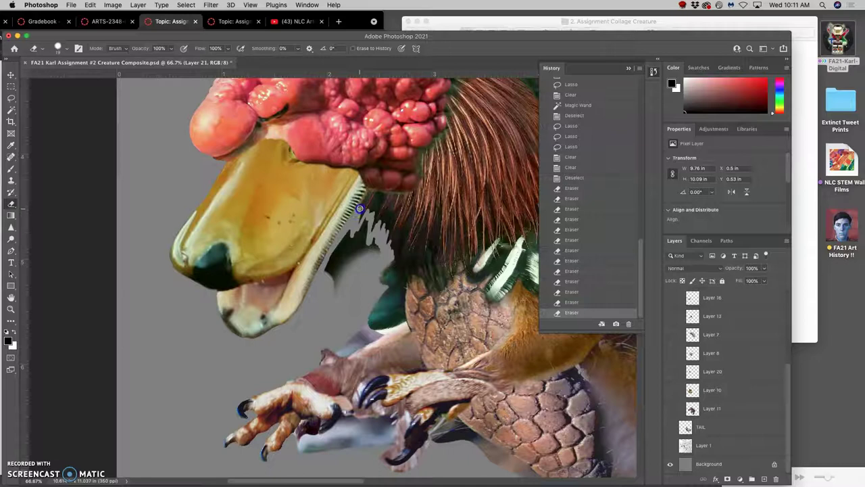
left_click(360, 209)
Step: Lasso the leftover shadow between the bill and the neck, following the jagged erased edge and the bill's serrated side
key("super+minus")
key("super+minus")
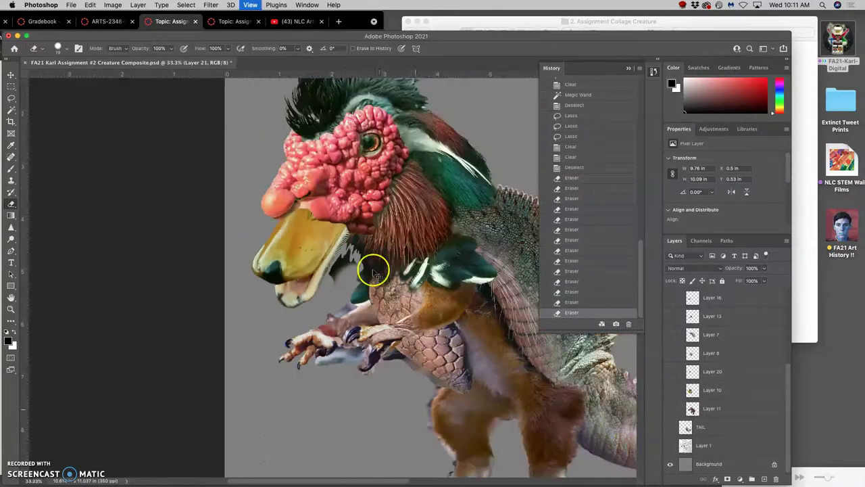
key("super+minus")
key("super+plus")
key("super+plus")
key("super+plus")
key("super+plus")
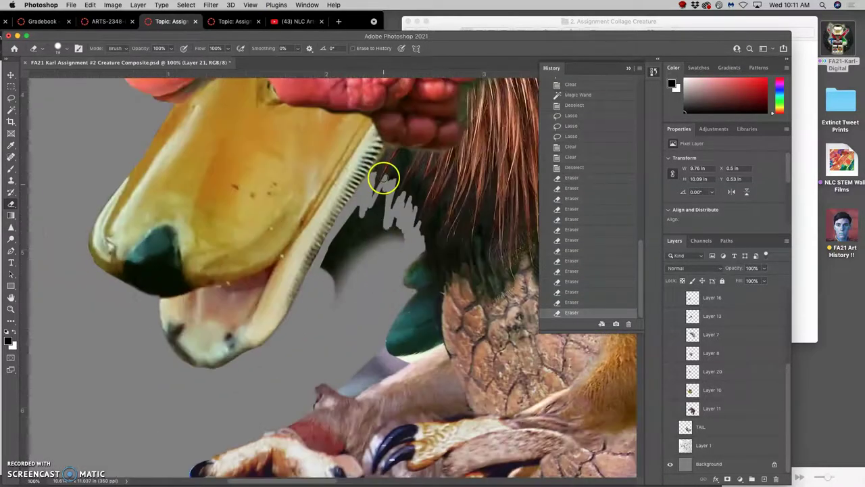
scroll(383, 185, "up", 3)
scroll(382, 186, "right", 2)
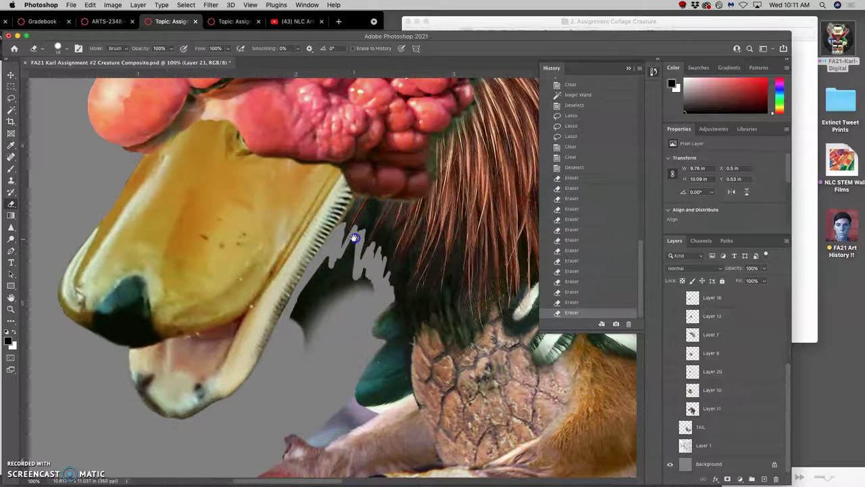
left_click(11, 100)
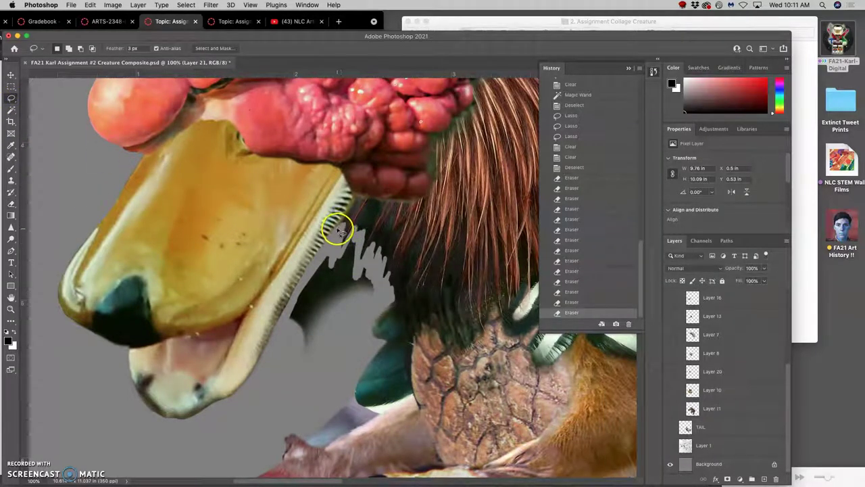
left_click_drag(338, 228, 347, 218)
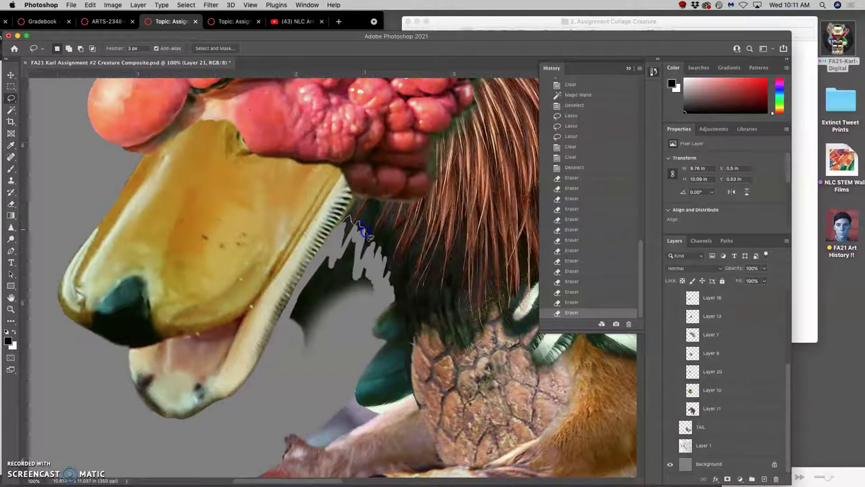
left_click_drag(368, 238, 373, 241)
left_click_drag(386, 258, 392, 280)
left_click_drag(390, 308, 368, 320)
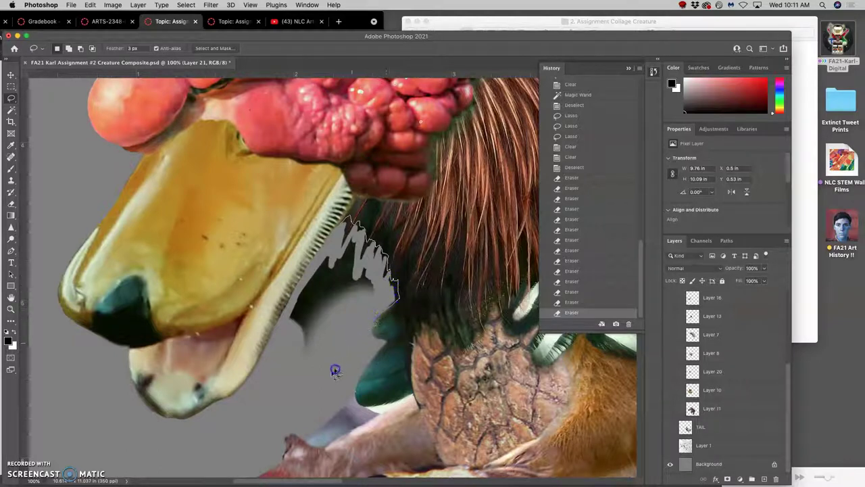
left_click_drag(335, 370, 283, 360)
left_click_drag(297, 296, 335, 229)
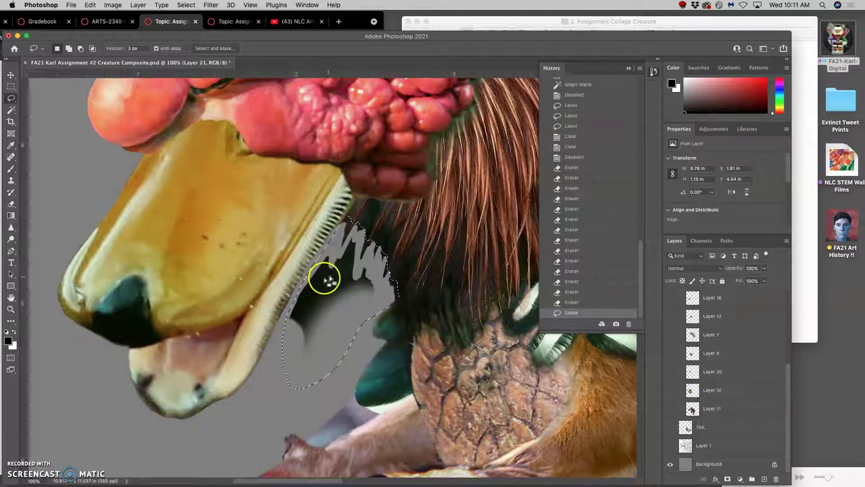
Step: Delete the lassoed shadow between the bill and the neck, check the edge at different scales, delete once more, and deselect
key("Delete")
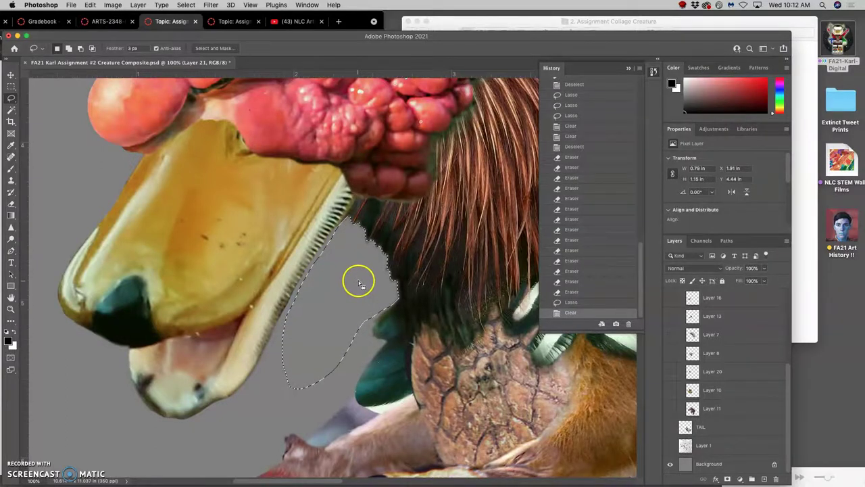
key("super+minus")
key("super+minus")
key("super+minus")
key("super+minus")
key("super+plus")
key("super+plus")
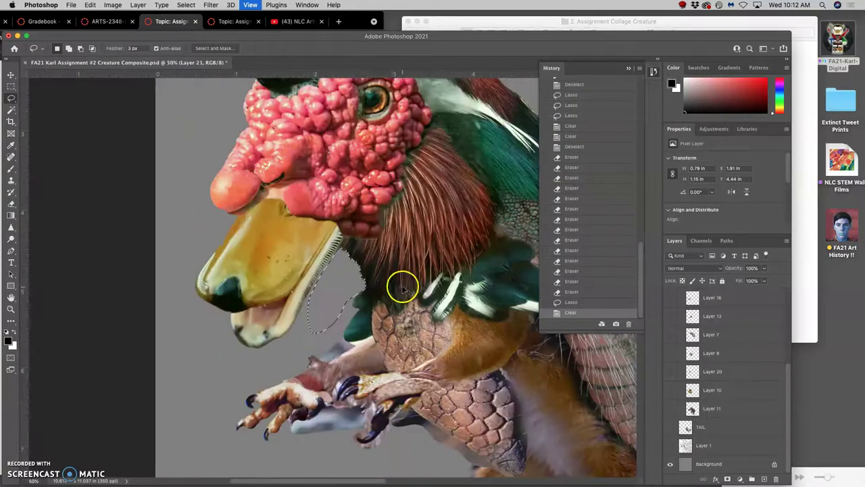
key("super+plus")
key("Delete")
key("super+d")
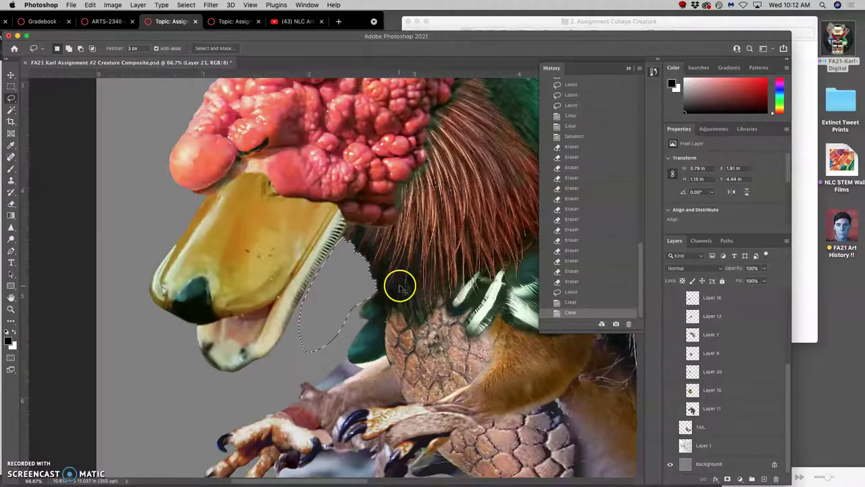
Step: Sharpen the upper and lower bill, including its serrated edge, using the Sharpen tool at 50% strength
left_click_drag(382, 293, 332, 279)
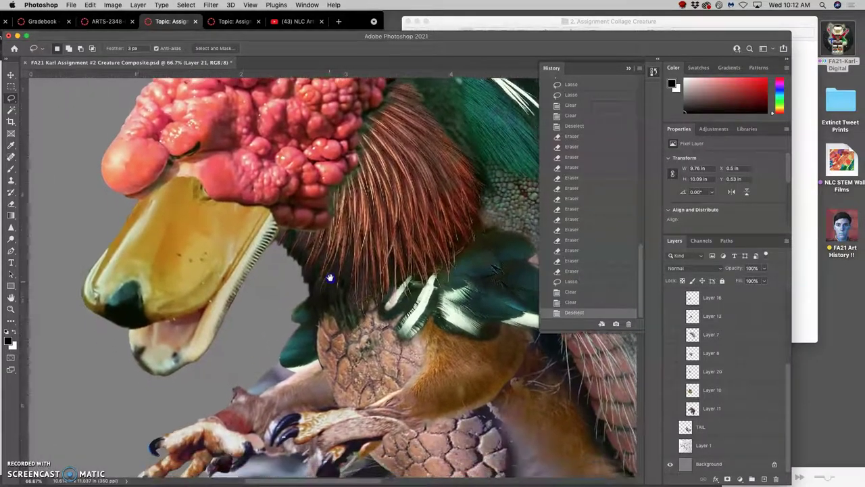
left_click_drag(331, 309, 358, 244)
key("super+equal")
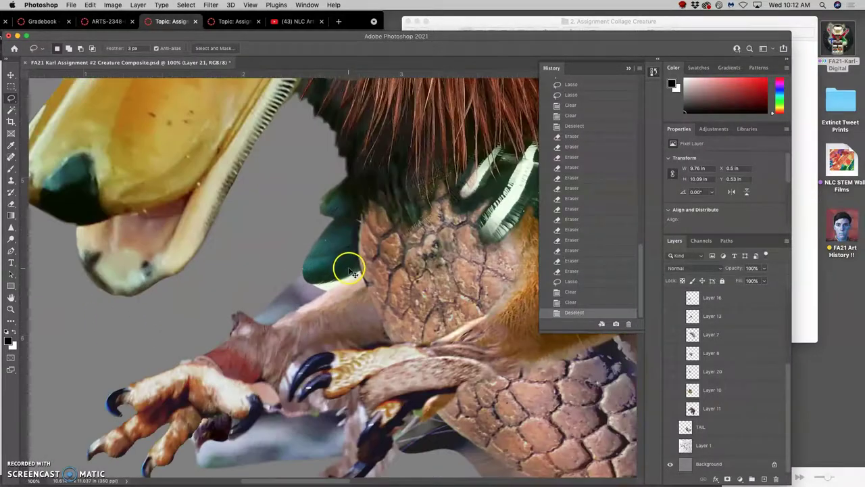
left_click_drag(274, 260, 392, 239)
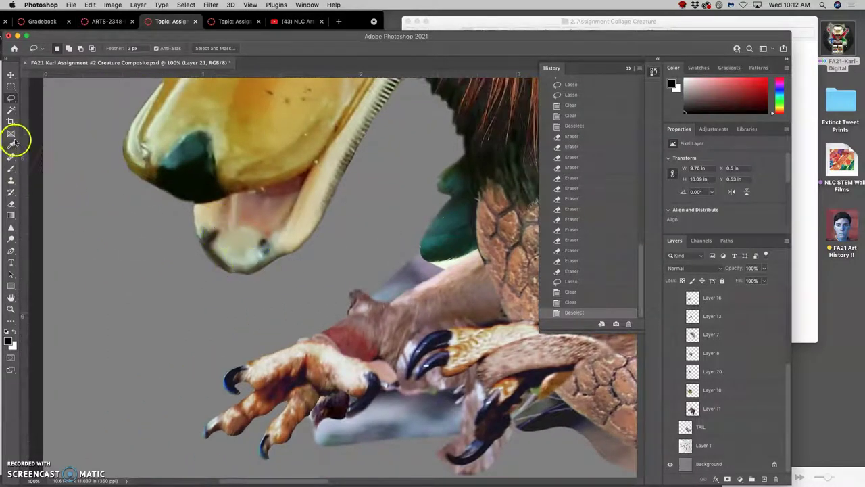
left_click(11, 227)
mouse_move(194, 218)
left_mouse_down()
mouse_move(234, 262)
mouse_move(269, 264)
mouse_move(314, 226)
mouse_move(330, 196)
mouse_move(319, 222)
mouse_move(360, 155)
left_mouse_up()
mouse_move(320, 234)
left_mouse_down()
mouse_move(370, 140)
mouse_move(337, 207)
left_mouse_up()
mouse_move(353, 169)
left_mouse_down()
mouse_move(378, 116)
mouse_move(352, 125)
mouse_move(280, 228)
mouse_move(195, 251)
mouse_move(208, 253)
mouse_move(187, 247)
mouse_move(154, 211)
mouse_move(174, 227)
mouse_move(116, 229)
mouse_move(101, 194)
mouse_move(110, 219)
mouse_move(124, 219)
mouse_move(154, 185)
mouse_move(152, 207)
mouse_move(169, 190)
mouse_move(197, 204)
mouse_move(165, 230)
mouse_move(157, 180)
mouse_move(126, 218)
mouse_move(212, 139)
left_mouse_up()
mouse_move(180, 192)
left_mouse_down()
mouse_move(242, 187)
mouse_move(241, 209)
mouse_move(224, 131)
mouse_move(177, 155)
left_mouse_up()
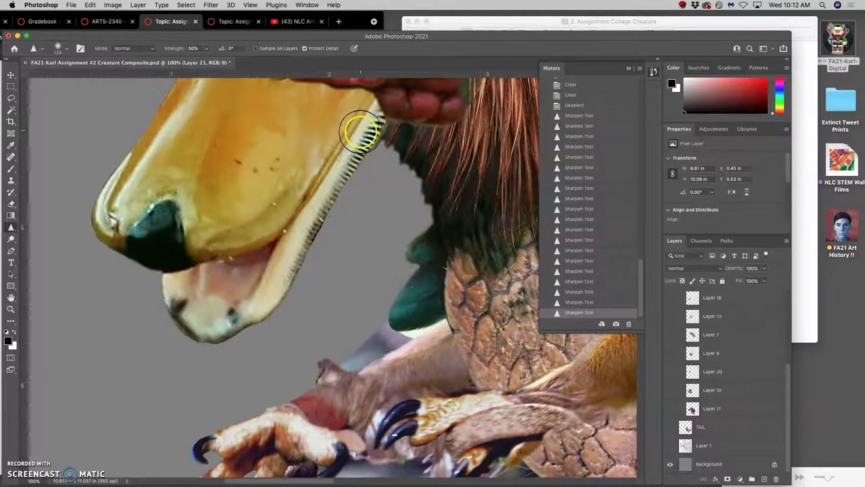
Step: Sharpen the neck bristles, the feathers below them, and the brown scales of the chest and belly
mouse_move(344, 125)
left_mouse_down()
mouse_move(325, 205)
mouse_move(254, 144)
mouse_move(244, 122)
mouse_move(308, 148)
mouse_move(264, 148)
mouse_move(311, 153)
mouse_move(291, 161)
mouse_move(352, 164)
mouse_move(426, 186)
mouse_move(372, 178)
mouse_move(406, 170)
mouse_move(421, 189)
mouse_move(398, 195)
mouse_move(379, 178)
mouse_move(420, 140)
mouse_move(449, 168)
mouse_move(448, 116)
mouse_move(408, 215)
mouse_move(371, 191)
mouse_move(429, 136)
mouse_move(434, 144)
mouse_move(437, 118)
mouse_move(427, 106)
mouse_move(393, 122)
mouse_move(366, 118)
mouse_move(401, 140)
mouse_move(407, 116)
mouse_move(394, 122)
mouse_move(421, 193)
left_mouse_up()
mouse_move(419, 154)
left_mouse_down()
mouse_move(378, 152)
mouse_move(325, 119)
mouse_move(413, 140)
mouse_move(459, 162)
mouse_move(284, 195)
left_mouse_up()
left_click_drag(382, 181, 295, 182)
scroll(294, 182, "down", 10)
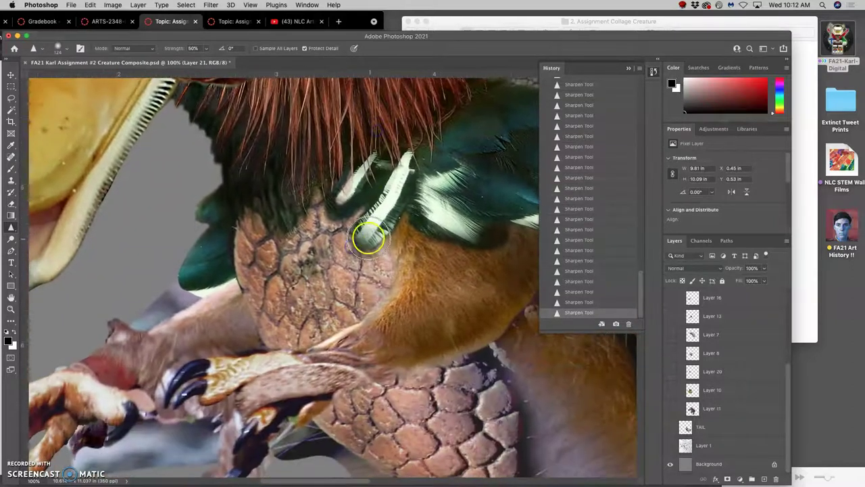
mouse_move(368, 238)
left_mouse_down()
mouse_move(388, 222)
mouse_move(362, 196)
mouse_move(343, 193)
mouse_move(342, 206)
mouse_move(358, 188)
left_mouse_up()
left_click_drag(330, 231, 384, 162)
mouse_move(297, 178)
left_mouse_down()
mouse_move(315, 257)
mouse_move(308, 250)
mouse_move(329, 266)
mouse_move(295, 194)
left_mouse_up()
mouse_move(392, 344)
left_mouse_down()
mouse_move(386, 354)
mouse_move(427, 386)
mouse_move(494, 414)
left_mouse_up()
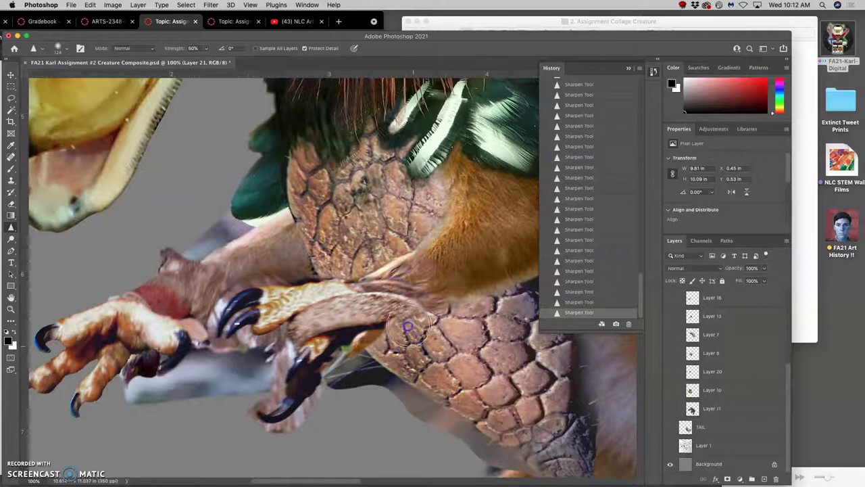
Step: Lasso the leftover background between the green feather and the top of the forearm, delete it, and deselect
left_click_drag(402, 284, 516, 264)
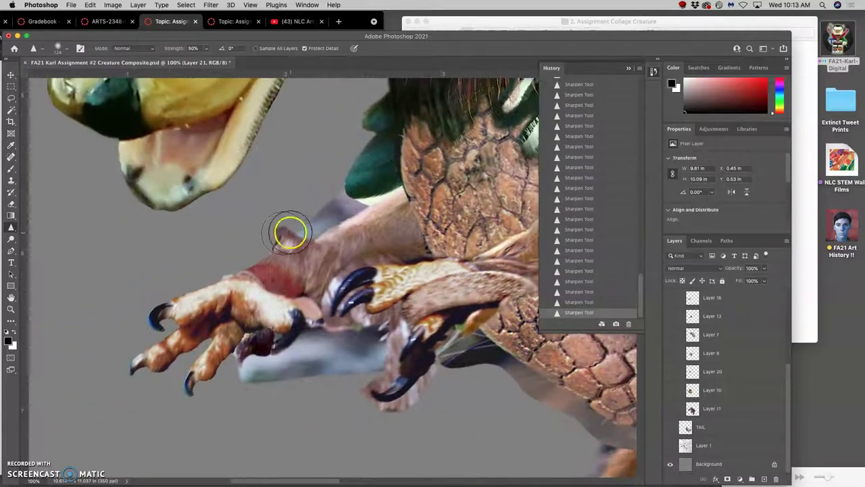
left_click(14, 101)
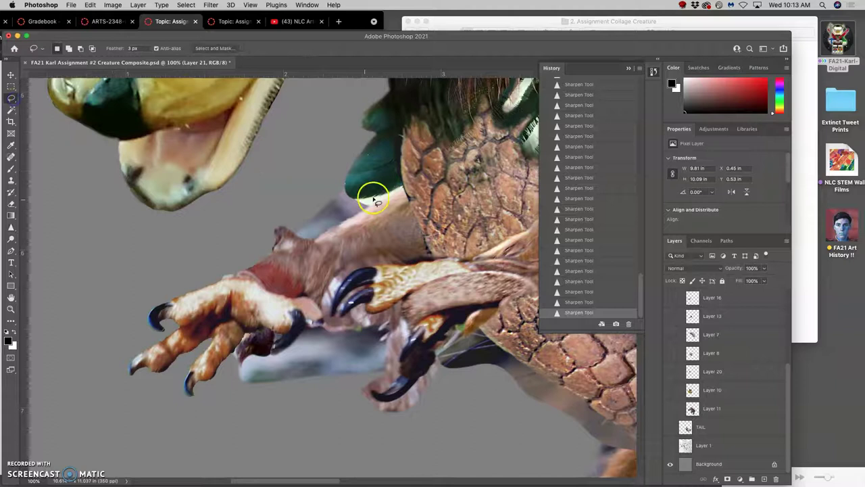
left_click_drag(402, 186, 365, 208)
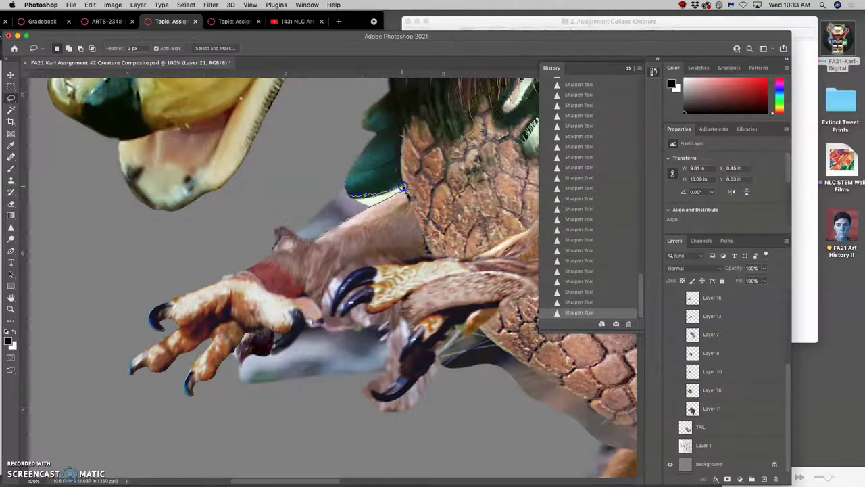
left_click_drag(400, 194, 345, 177)
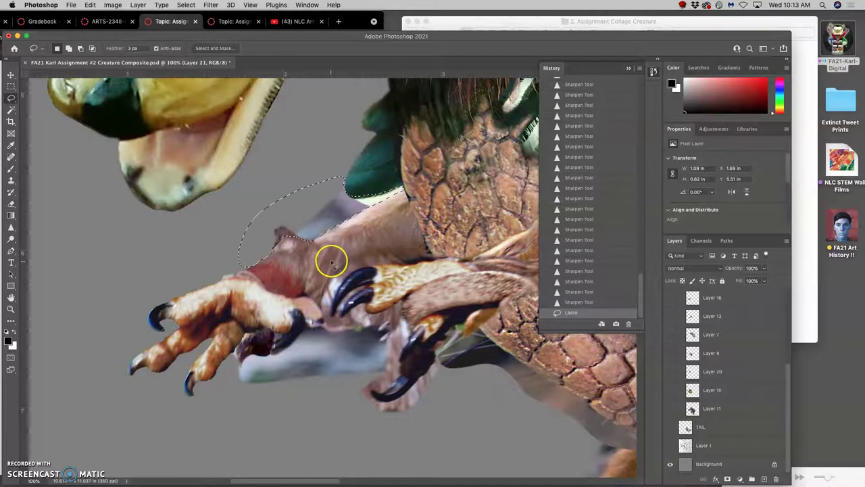
key("Delete")
key("super+d")
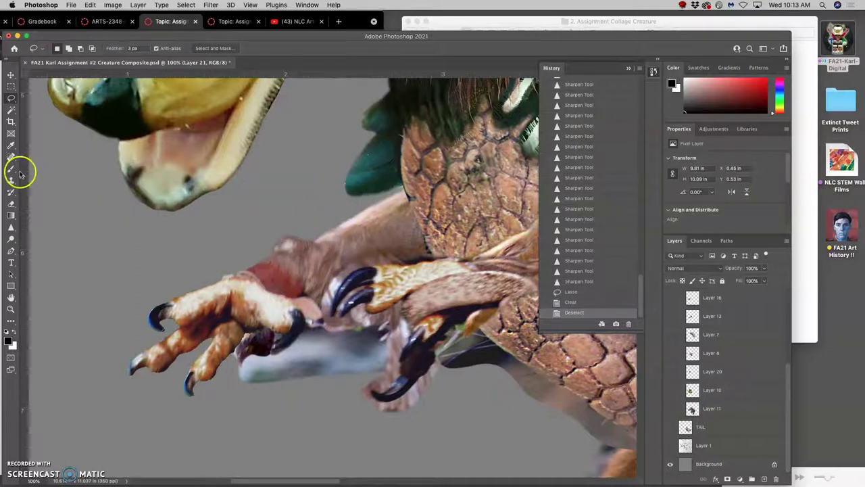
Step: Erase the remaining fringe beneath the green feather and around the furry bump on the forearm's upper edge
left_click(12, 202)
mouse_move(313, 194)
left_mouse_down()
mouse_move(402, 188)
mouse_move(395, 191)
left_mouse_up()
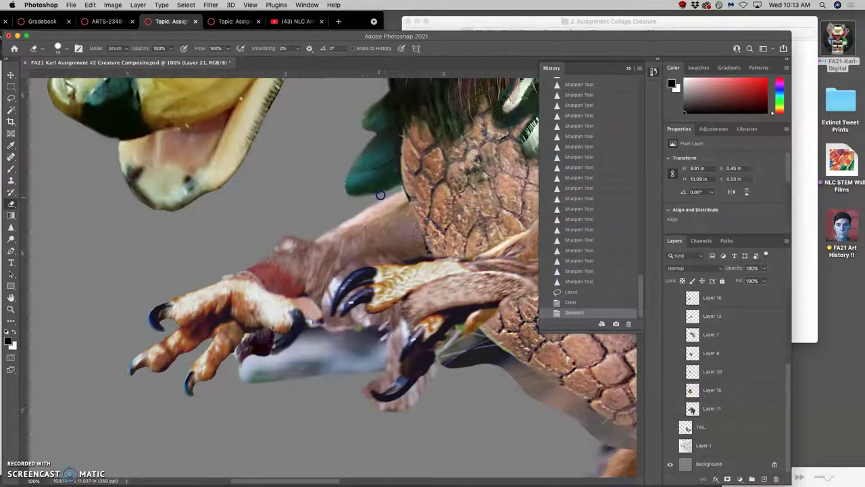
left_click_drag(372, 199, 393, 192)
mouse_move(317, 236)
left_mouse_down()
mouse_move(275, 256)
mouse_move(234, 171)
mouse_move(203, 154)
mouse_move(191, 240)
mouse_move(279, 229)
left_mouse_up()
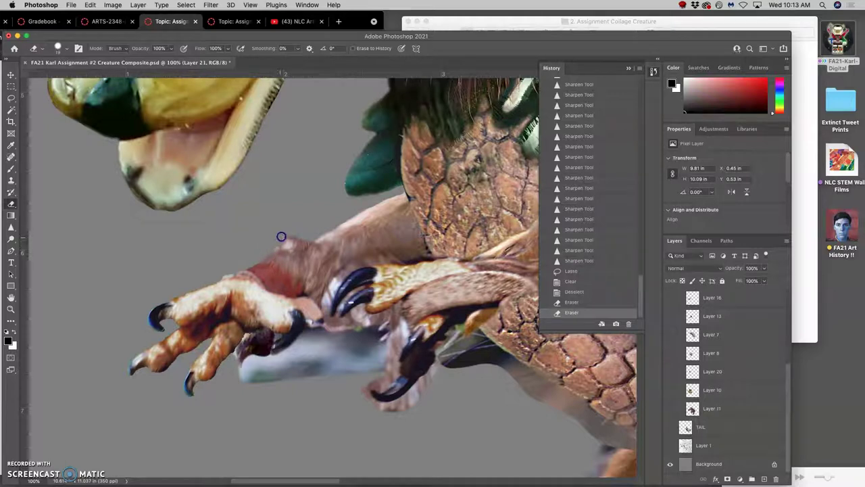
left_click(277, 241)
left_click(310, 240)
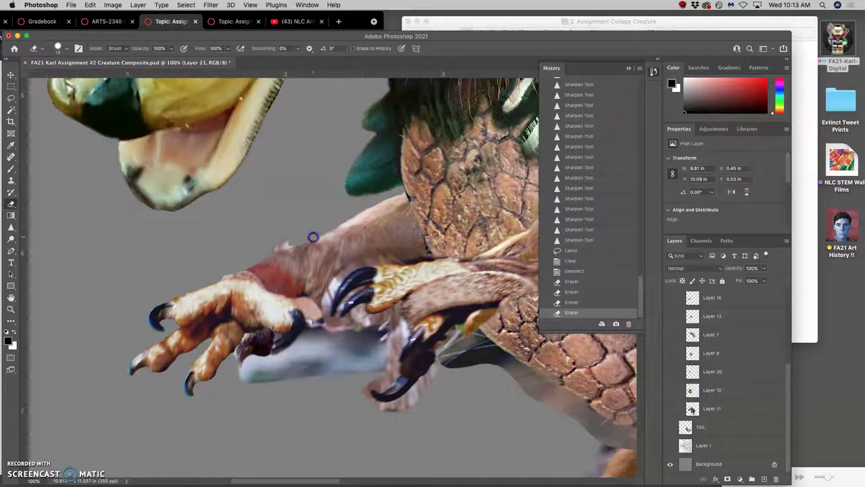
left_click(297, 238)
left_click(283, 237)
left_click(282, 242)
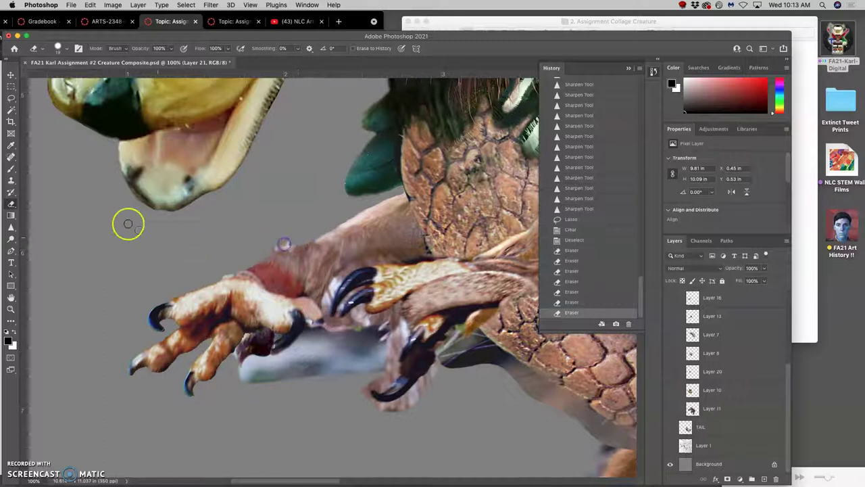
Step: Lasso the fringe above the front paw's red wrist, delete it twice, and deselect
left_click(11, 97)
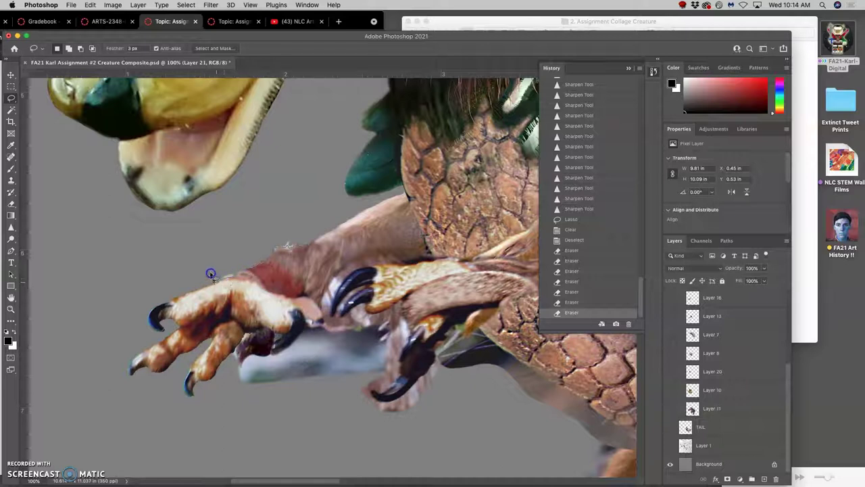
mouse_move(285, 222)
left_mouse_down()
mouse_move(301, 224)
mouse_move(311, 242)
left_mouse_up()
key("Delete")
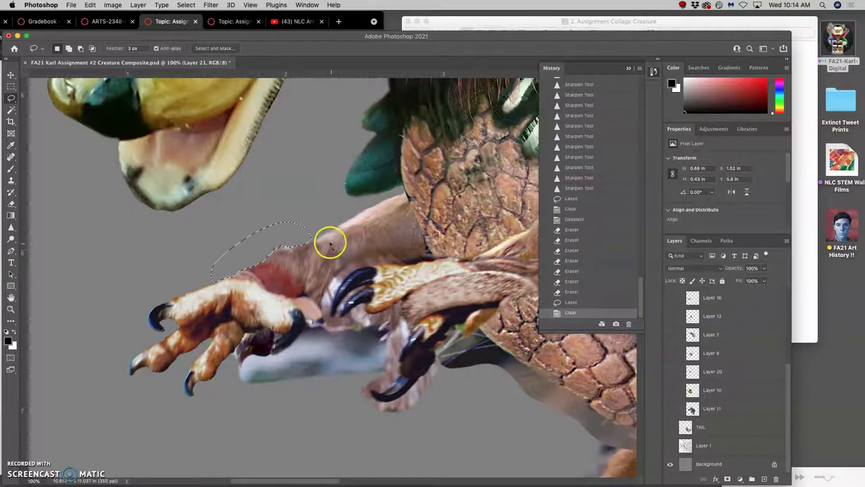
key("Delete")
left_click(317, 217)
Step: Lasso the dark toe, blurry background and fur remnants beneath the two front paws, delete them twice, and deselect
mouse_move(348, 289)
left_mouse_down()
mouse_move(399, 214)
mouse_move(315, 308)
mouse_move(359, 221)
left_mouse_up()
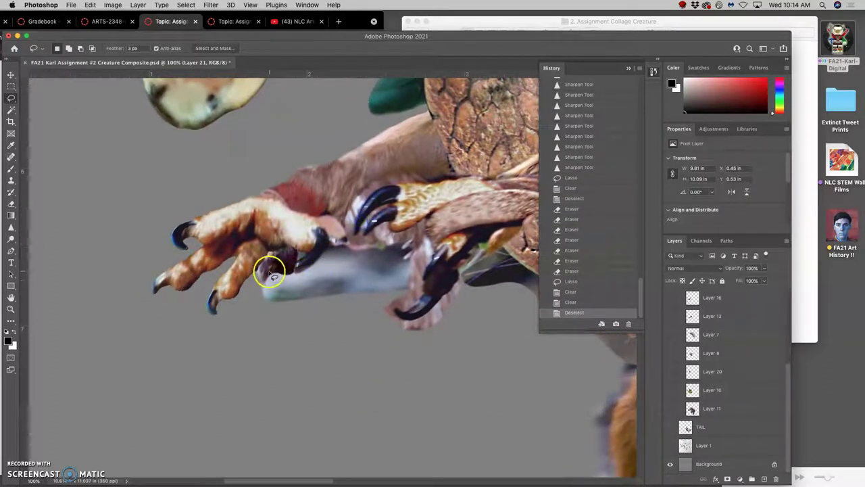
left_click_drag(259, 274, 255, 274)
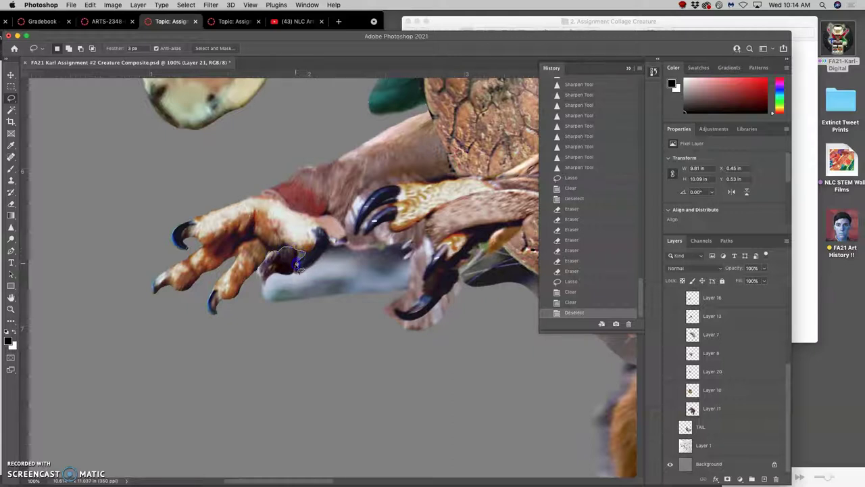
left_click_drag(306, 271, 342, 242)
left_click_drag(404, 234, 410, 231)
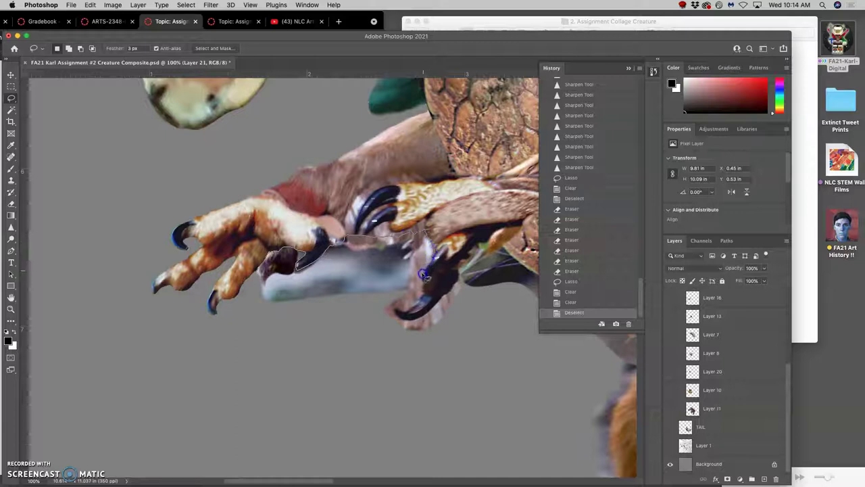
left_click_drag(425, 276, 424, 284)
left_click_drag(398, 311, 397, 314)
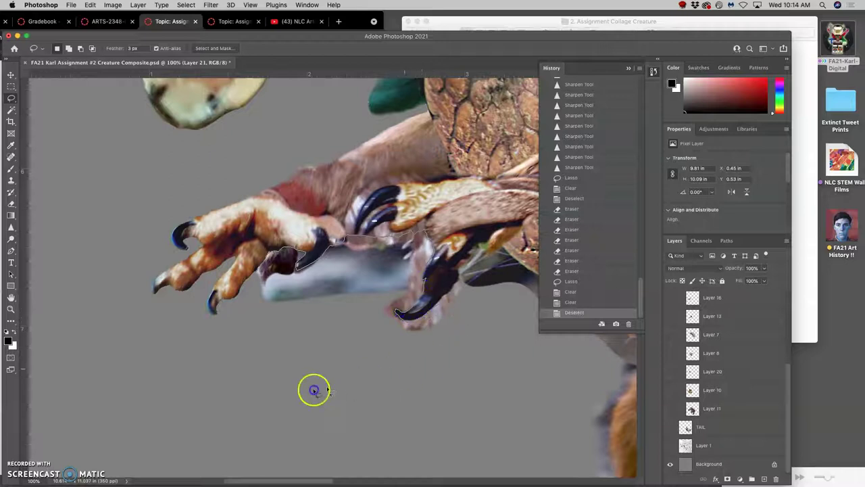
left_click_drag(250, 296, 258, 271)
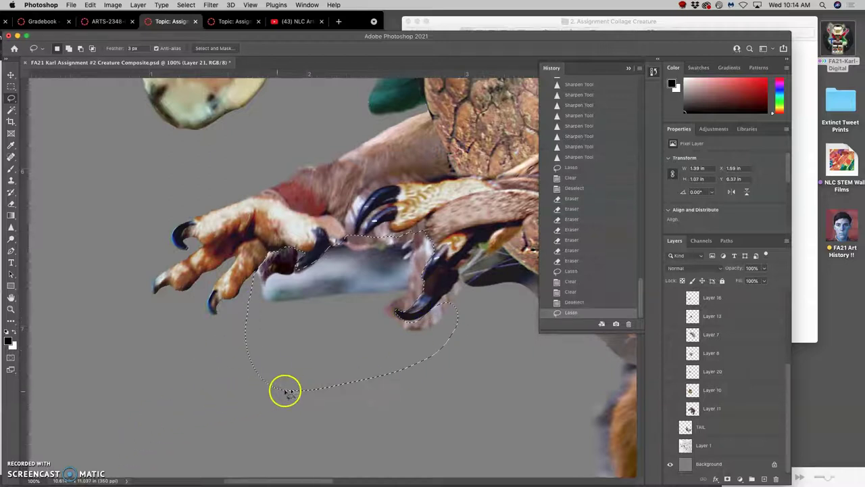
key("Delete")
key("Delete")
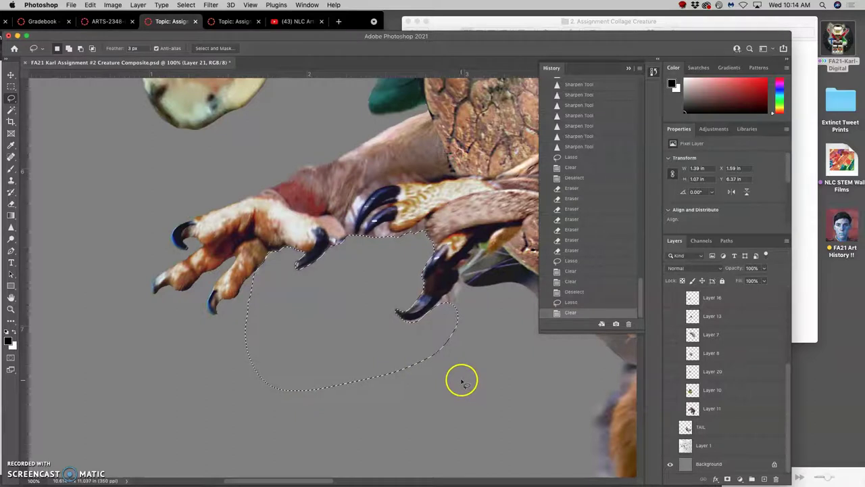
left_click(464, 373)
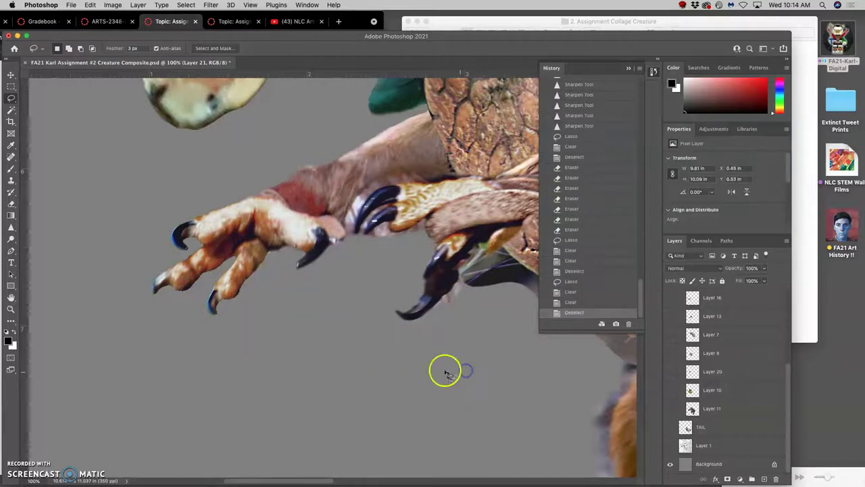
Step: Lasso the fringe beneath the second paw's upper claws, delete it twice, and deselect
scroll(467, 270, "right", 5)
scroll(466, 270, "up", 2)
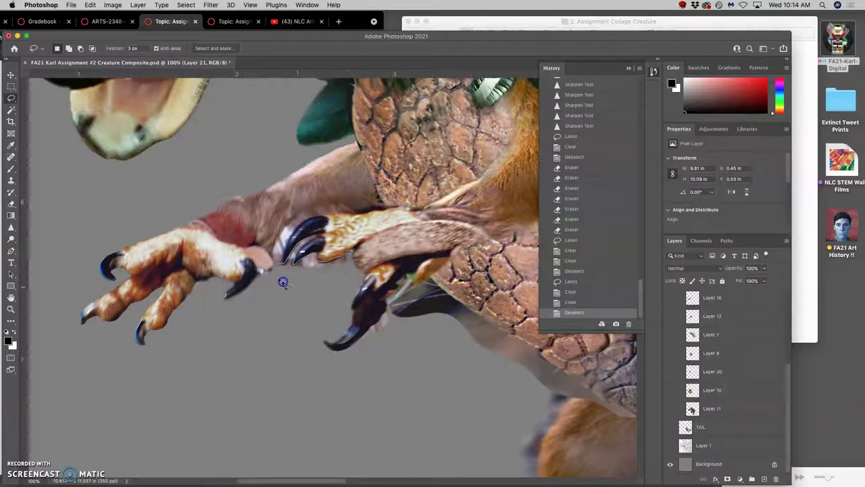
left_click_drag(283, 282, 279, 281)
key("Delete")
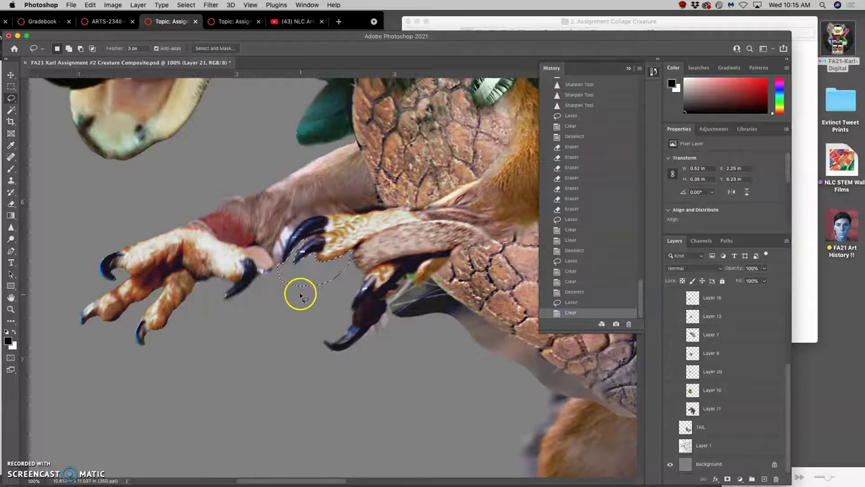
key("Delete")
left_click(301, 295)
Step: Lasso the small pale remnant between the front paw's thumb and the second paw's claws, delete it, and deselect
left_click_drag(295, 335, 315, 325)
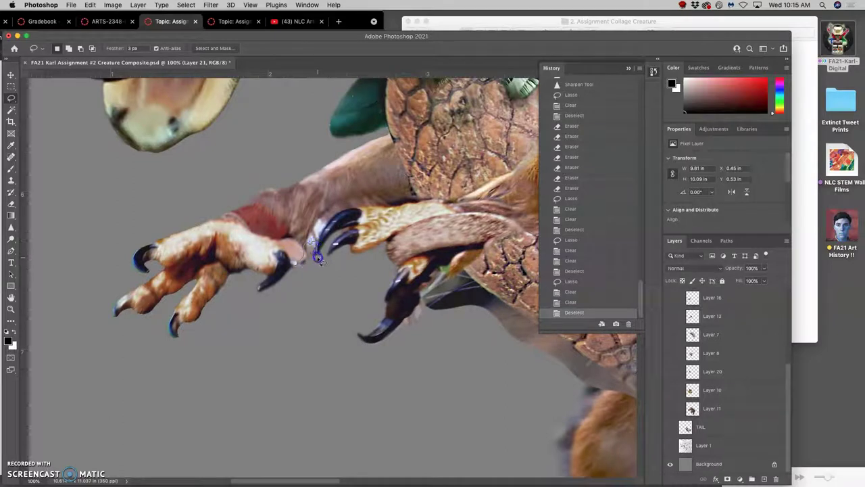
key("Delete")
left_click(317, 292)
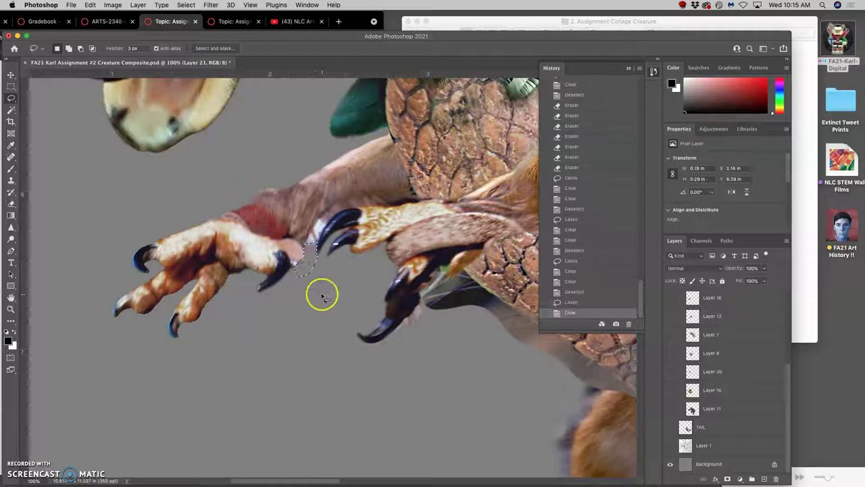
Step: Lasso the blurry background remnant along the scaly belly's underside, behind the second paw's lowest claw, and delete it twice
scroll(339, 327, "right", 5)
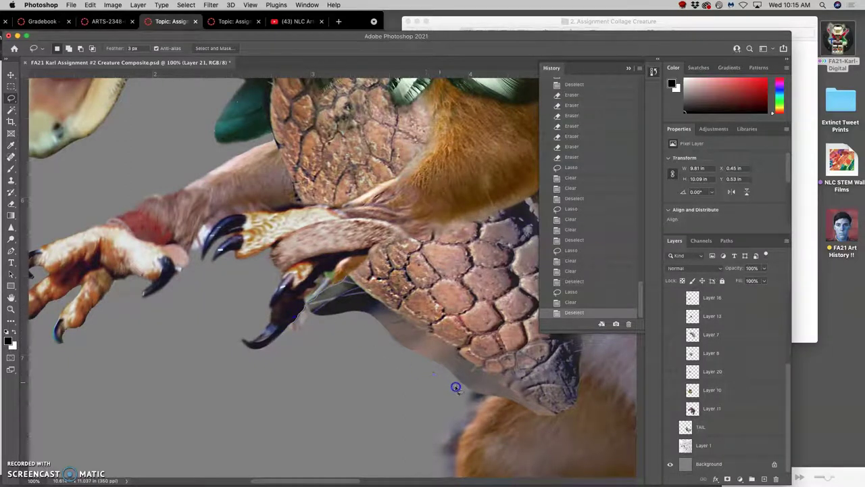
left_click_drag(490, 396, 495, 385)
left_click_drag(350, 277, 386, 332)
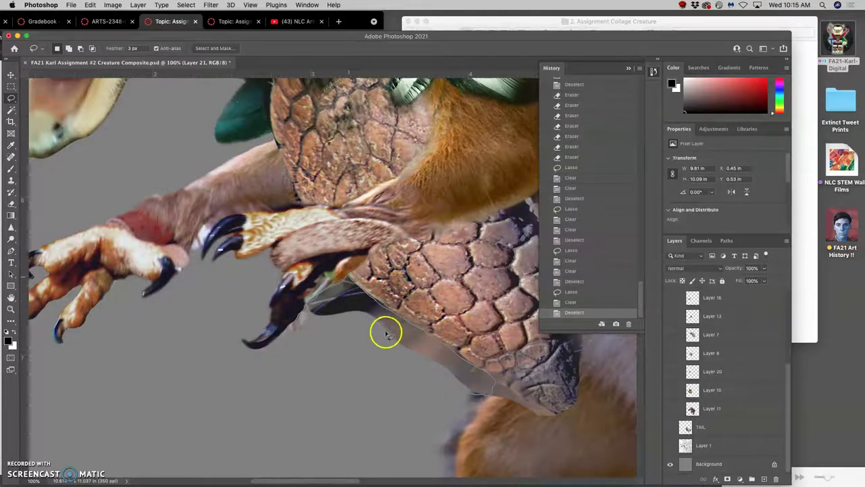
key("Delete")
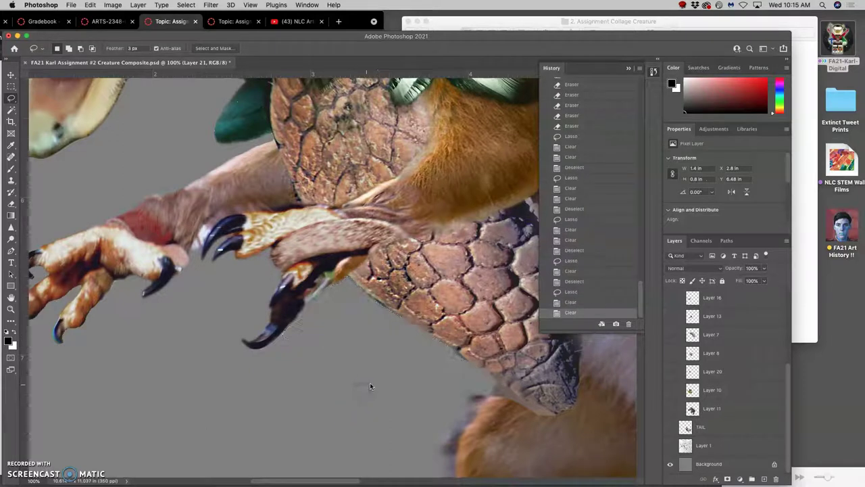
left_click(368, 383)
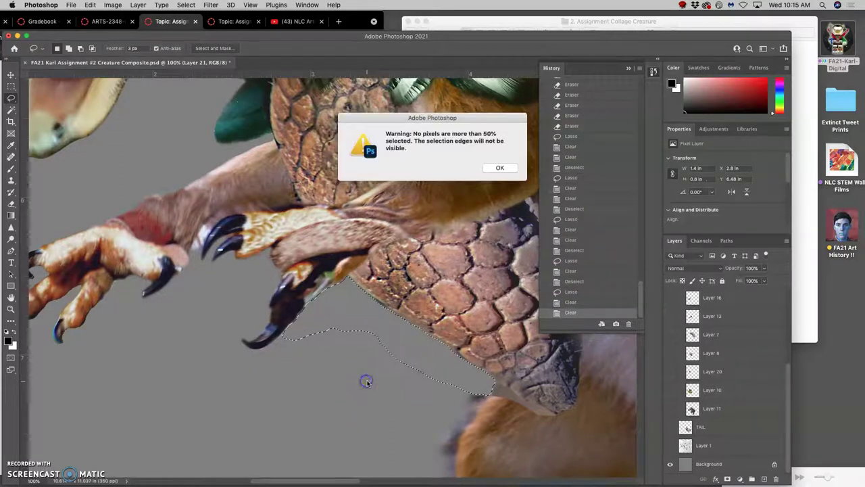
left_click(499, 168)
left_click(387, 383)
left_click_drag(387, 384, 351, 372)
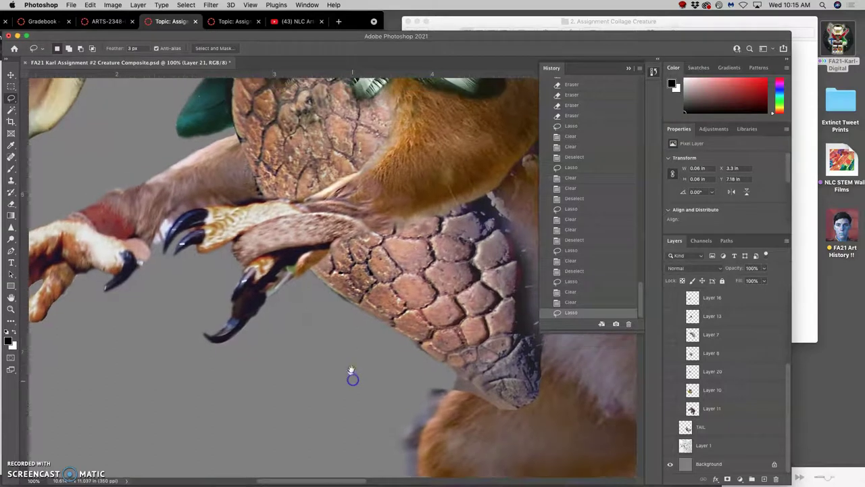
Step: Sharpen the second paw's lowest dark claw and its toe with the Sharpen tool at 50% strength
left_click_drag(316, 265, 348, 332)
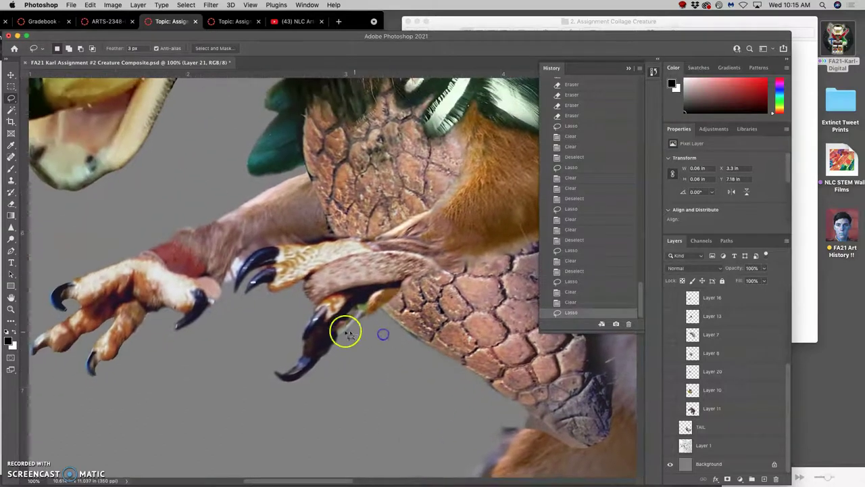
left_click(11, 227)
left_click(279, 372)
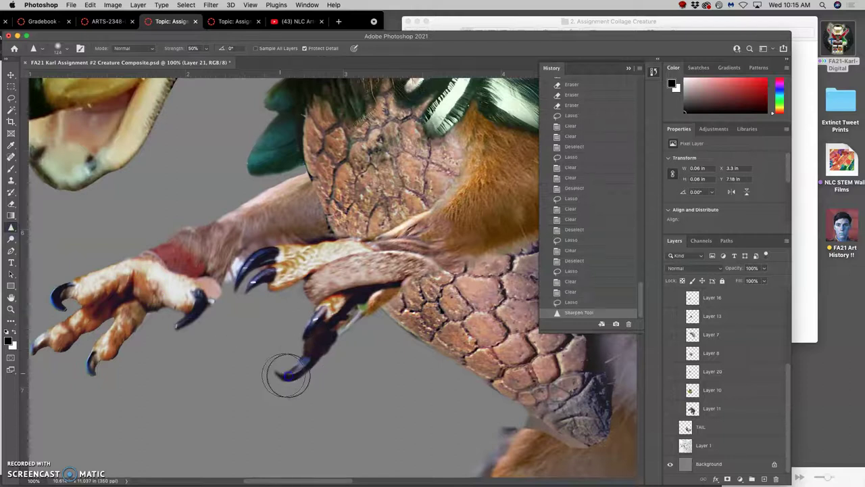
left_click(286, 375)
left_click(285, 374)
left_click(285, 374)
left_click(283, 373)
left_click(284, 373)
left_click_drag(275, 371, 292, 331)
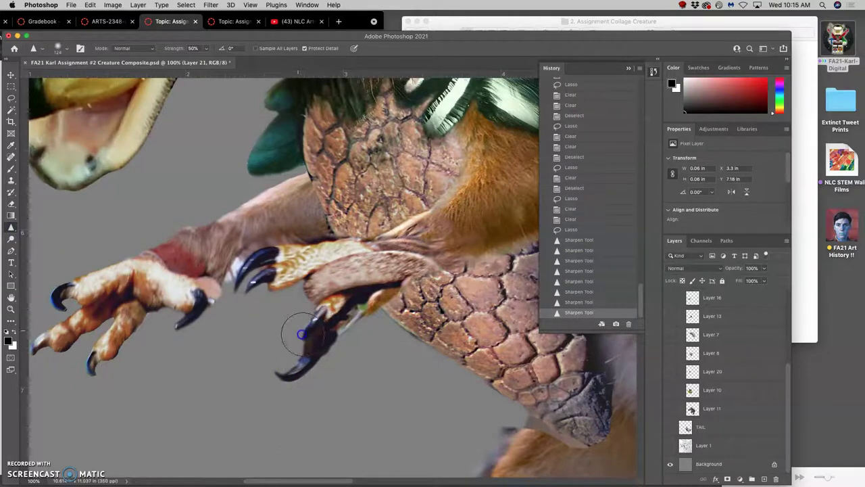
Step: Sharpen the second paw's upper claws and the claws of the front paw
left_click_drag(258, 270, 238, 289)
left_click_drag(171, 329, 188, 318)
left_click_drag(116, 369, 96, 364)
mouse_move(66, 312)
left_mouse_down()
mouse_move(59, 316)
mouse_move(55, 302)
left_mouse_up()
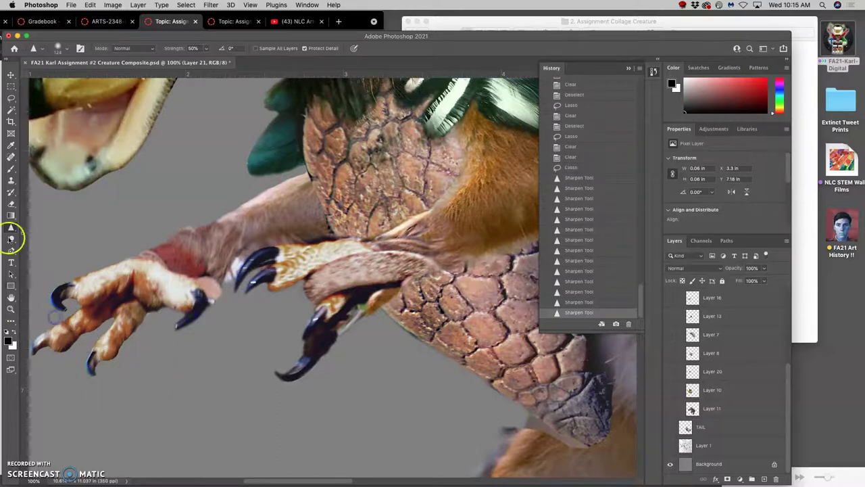
Step: Erase the fringe around the tip of the second paw's lowest claw, clearing the active selection along the way
left_click(11, 204)
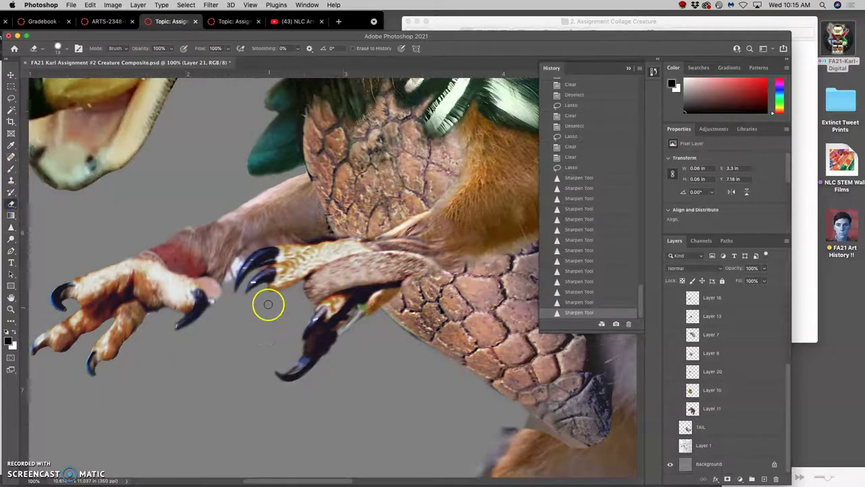
left_click(280, 369)
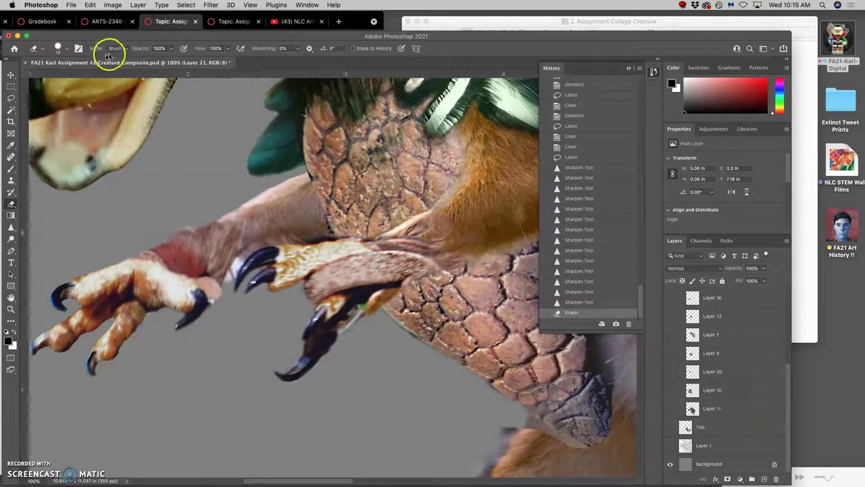
left_click(279, 371)
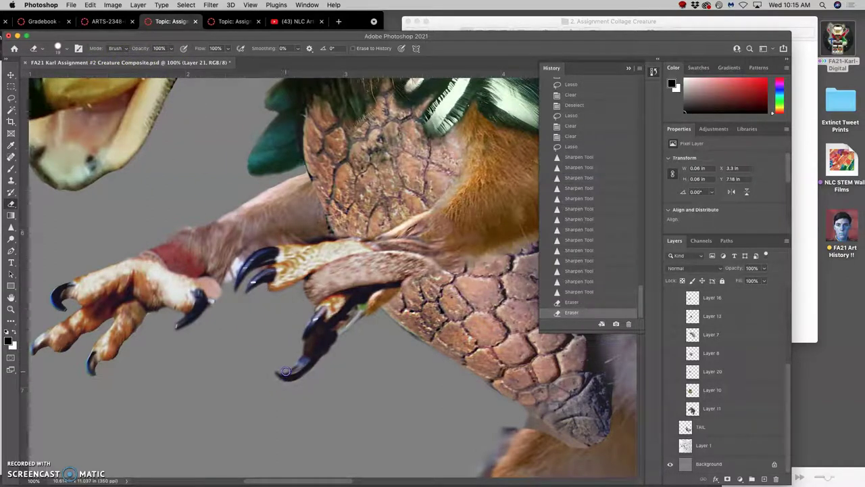
left_click(275, 373)
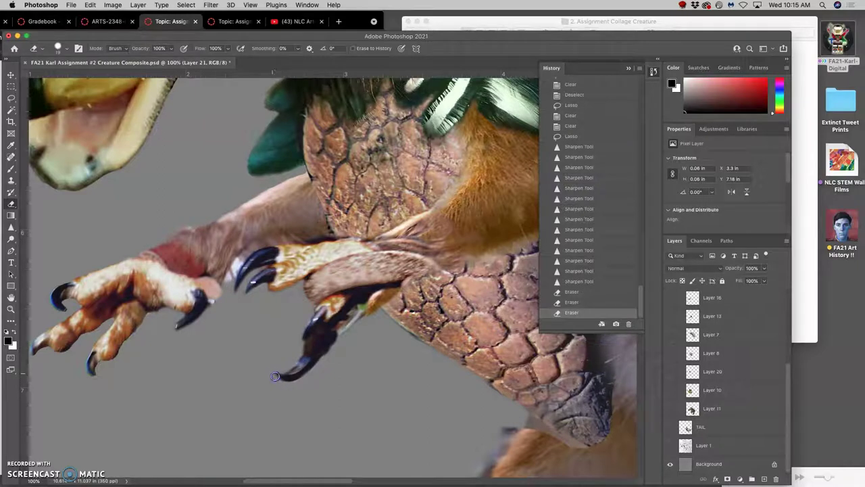
left_click_drag(275, 376, 282, 381)
key("super+d")
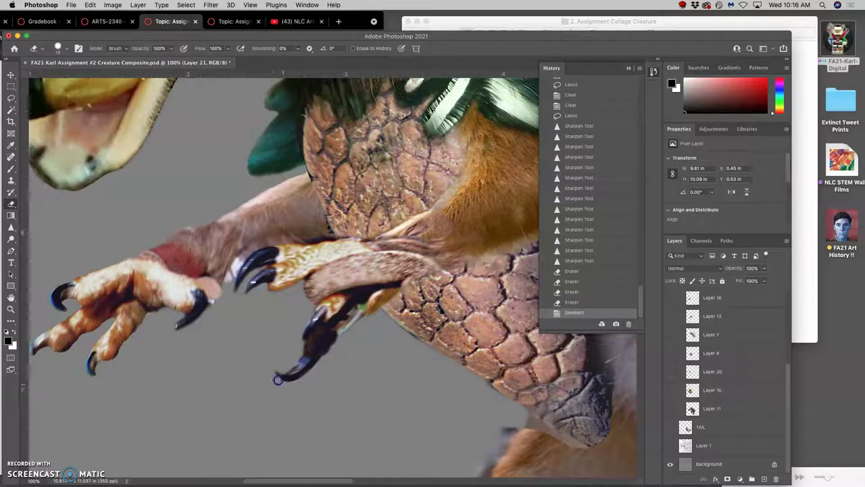
left_click(282, 373)
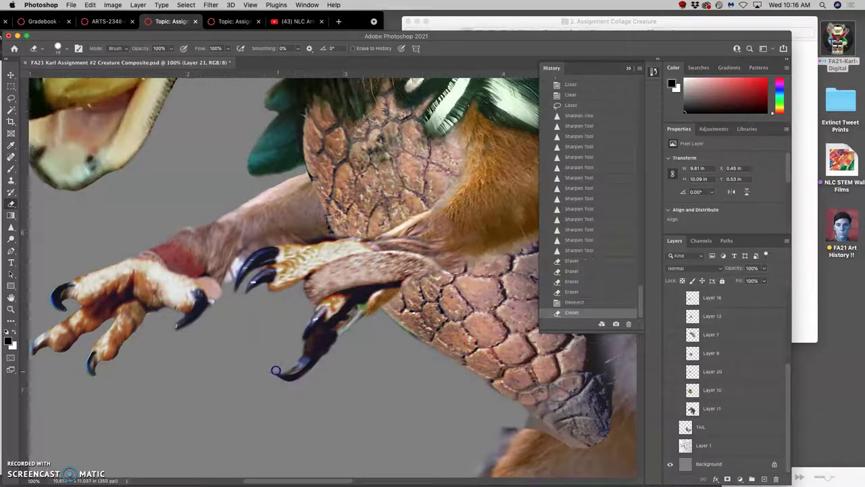
left_click(272, 371)
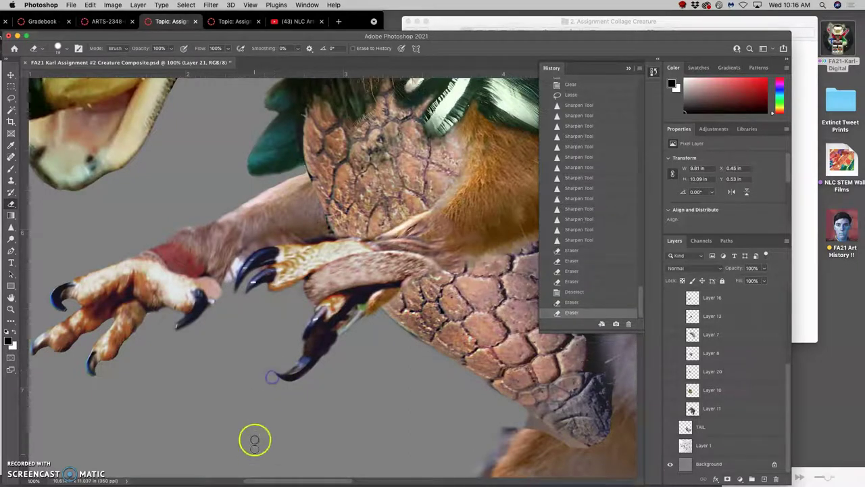
Step: Erase the pale fringe around the tips of the second paw's two upper claws
left_click(247, 280)
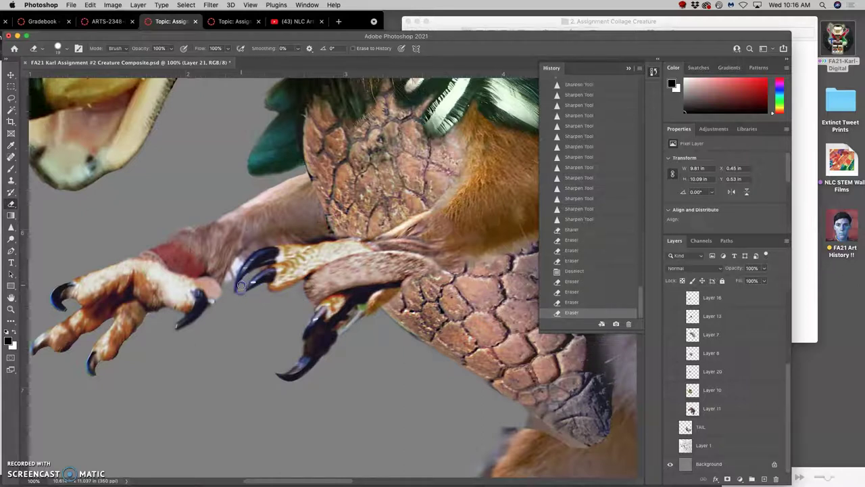
left_click(248, 280)
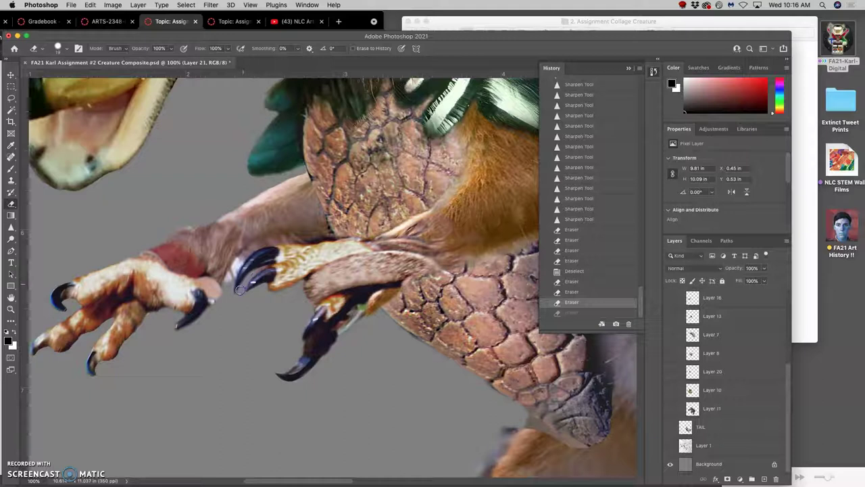
left_click(246, 280)
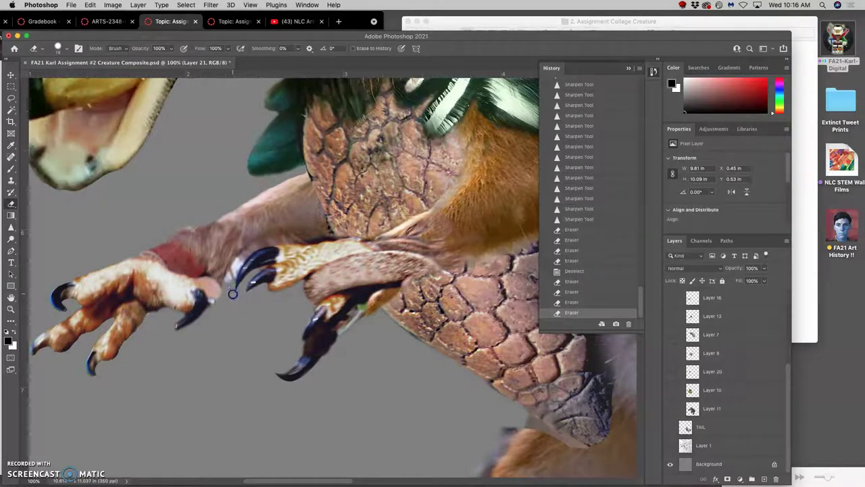
mouse_move(232, 285)
left_mouse_down()
mouse_move(226, 309)
mouse_move(234, 290)
mouse_move(237, 302)
left_mouse_up()
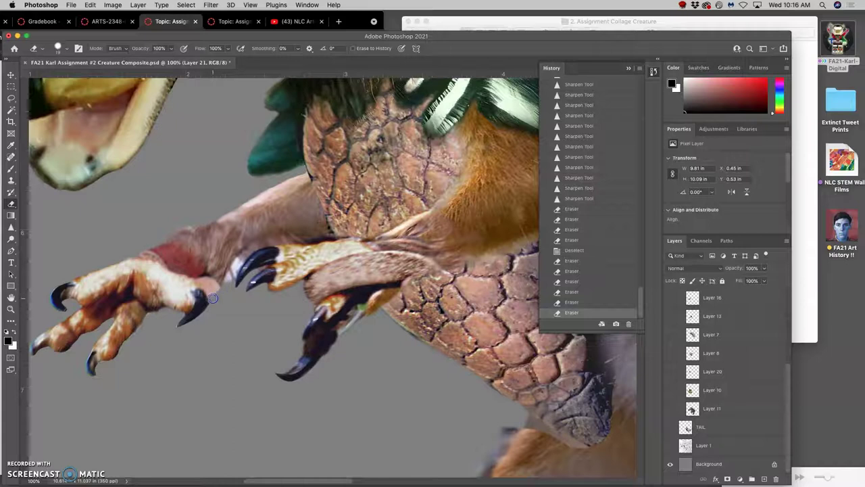
Step: Erase the fringe around the front paw's thumb claw, then lasso the pink remnant beside it, delete it, and deselect
left_click(192, 325)
left_click(220, 288)
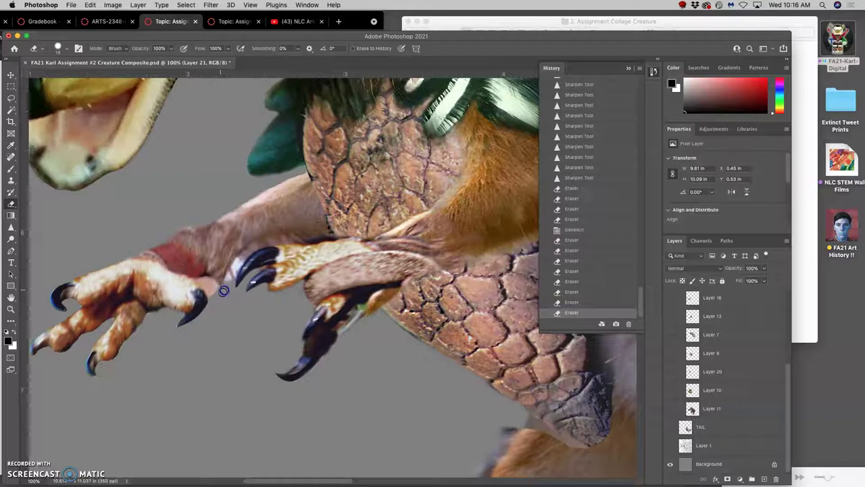
left_click(12, 100)
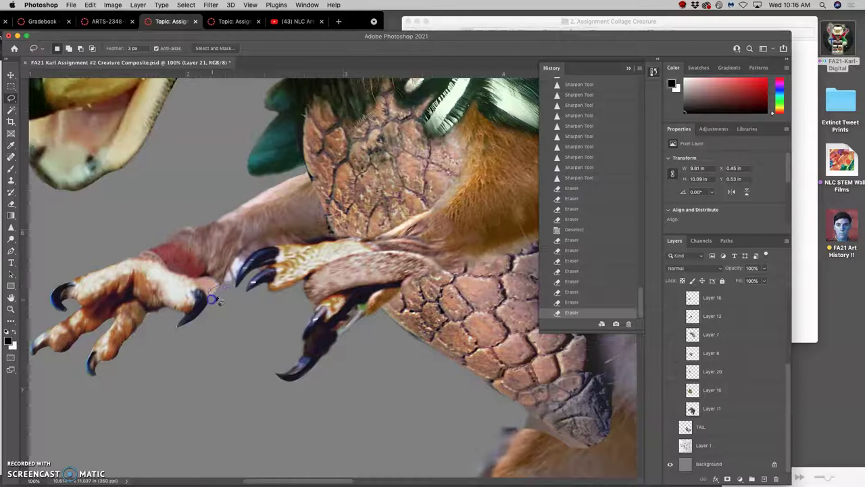
key("Delete")
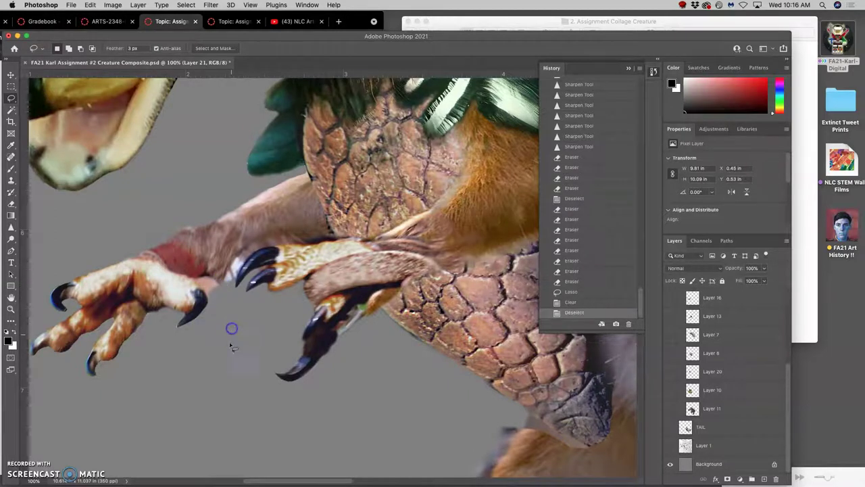
left_click(233, 327)
Step: Sharpen the second paw's spotted toes and the base of its lowest claw
left_click_drag(218, 356, 330, 303)
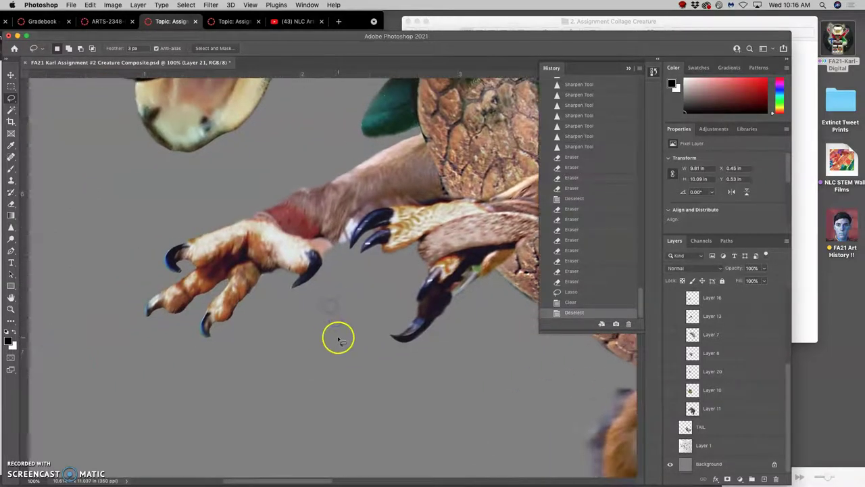
left_click(12, 227)
mouse_move(445, 274)
left_mouse_down()
mouse_move(427, 285)
mouse_move(431, 278)
left_mouse_up()
mouse_move(396, 225)
left_mouse_down()
mouse_move(377, 245)
mouse_move(410, 231)
left_mouse_up()
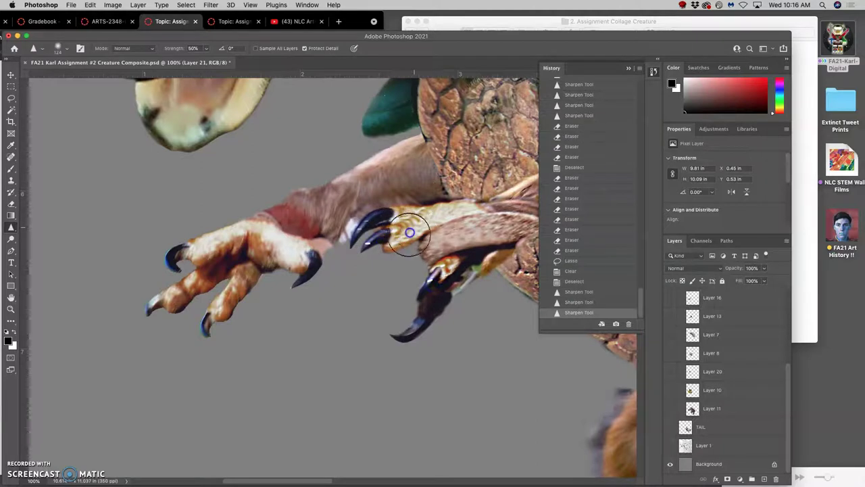
left_click_drag(427, 279, 415, 292)
Step: Sharpen the second paw's upper surface, the brown fur above it, and the front paw's forearm
left_click_drag(312, 298, 210, 319)
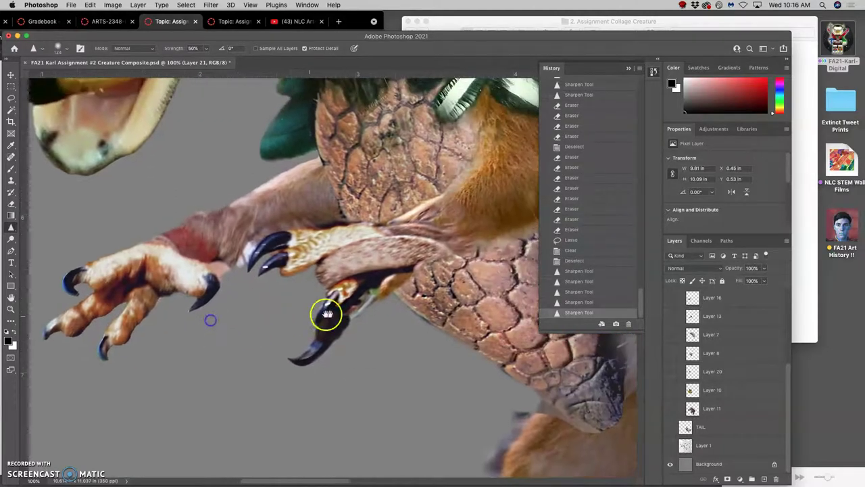
left_click_drag(377, 322, 295, 342)
mouse_move(337, 268)
left_mouse_down()
mouse_move(325, 291)
mouse_move(311, 287)
left_mouse_up()
left_click_drag(349, 240, 284, 250)
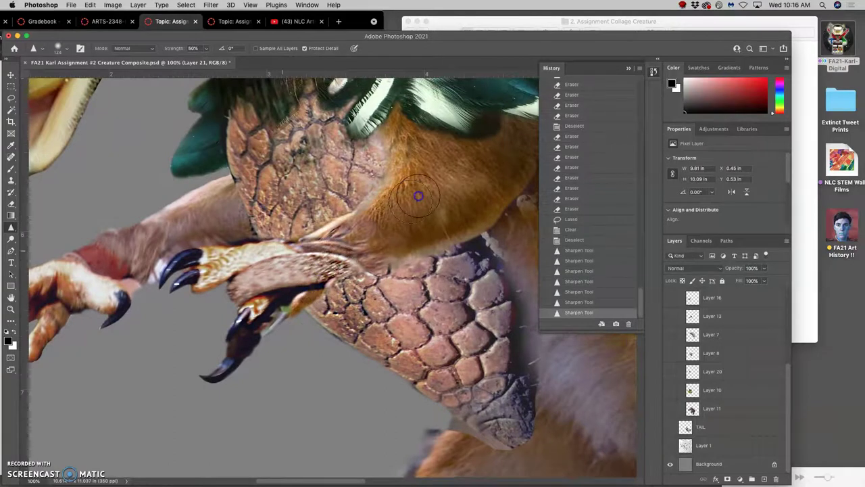
scroll(435, 218, "right", 2)
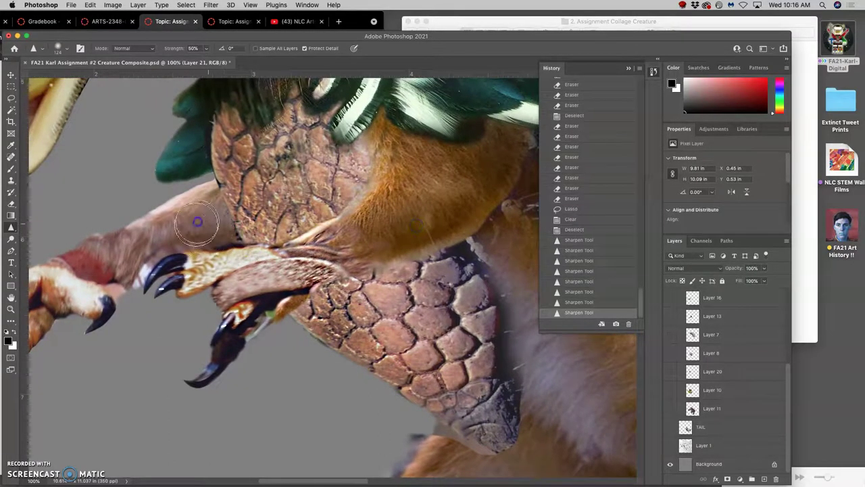
mouse_move(162, 247)
left_mouse_down()
mouse_move(196, 219)
mouse_move(202, 232)
mouse_move(219, 216)
mouse_move(211, 200)
mouse_move(208, 212)
mouse_move(148, 253)
left_mouse_up()
Step: Sharpen the scaly belly plates and the brown fur of the upper arm
left_click_drag(401, 305, 270, 287)
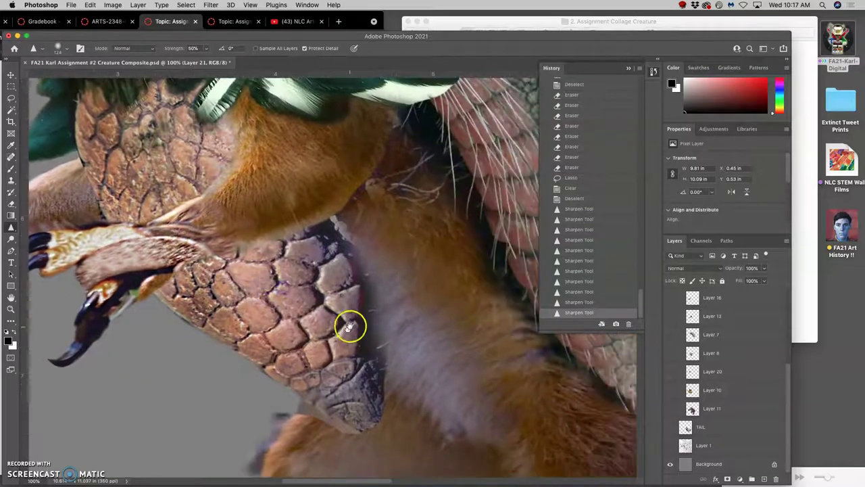
left_click_drag(348, 328, 310, 280)
mouse_move(287, 203)
left_mouse_down()
mouse_move(260, 194)
mouse_move(246, 176)
mouse_move(191, 194)
mouse_move(215, 163)
mouse_move(198, 153)
mouse_move(170, 155)
left_mouse_up()
mouse_move(228, 97)
left_mouse_down()
mouse_move(143, 184)
mouse_move(189, 169)
left_mouse_up()
left_click_drag(254, 163, 279, 179)
Step: Erase the dark fringe at the top of the bent hind leg, and set the eraser's hardness to 62%
left_click_drag(319, 286, 319, 227)
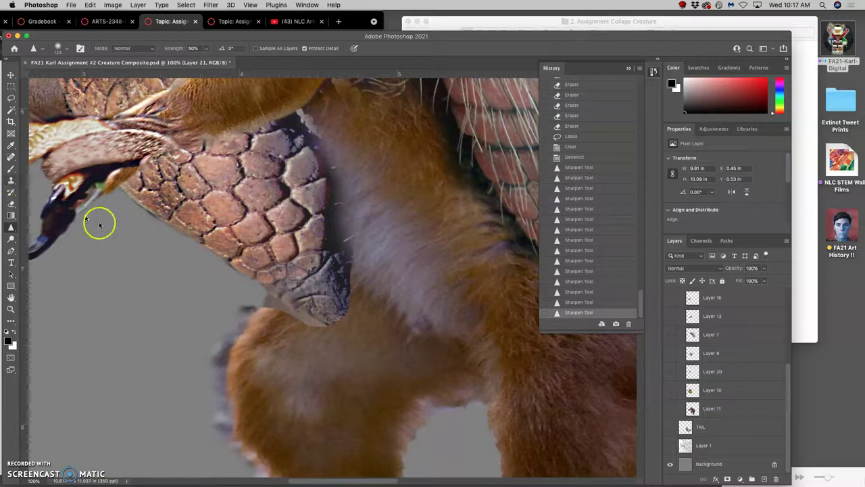
left_click_drag(259, 320, 266, 224)
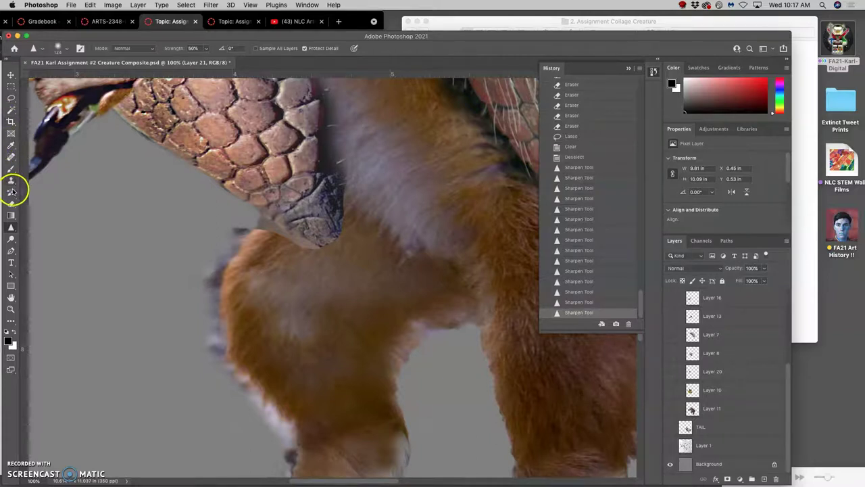
left_click(11, 205)
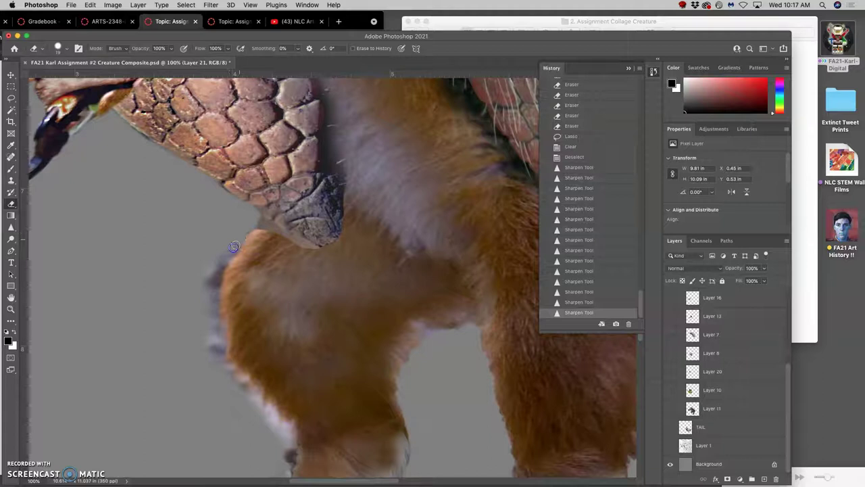
left_click(210, 259)
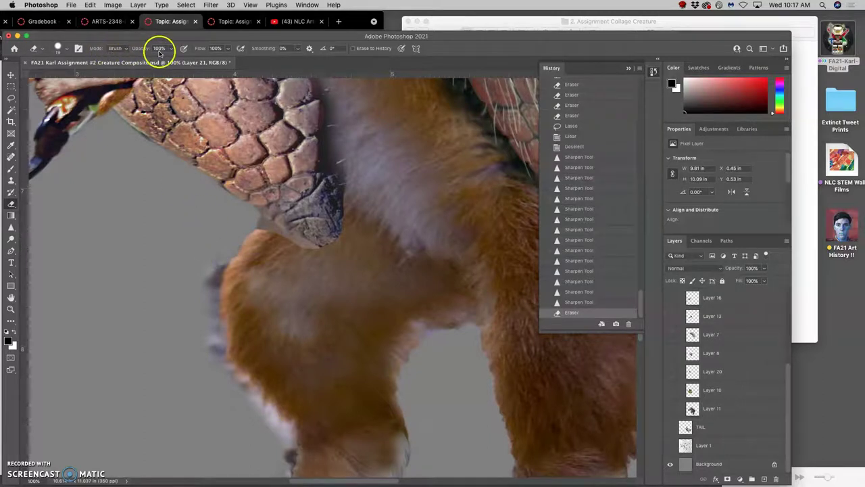
left_click(66, 49)
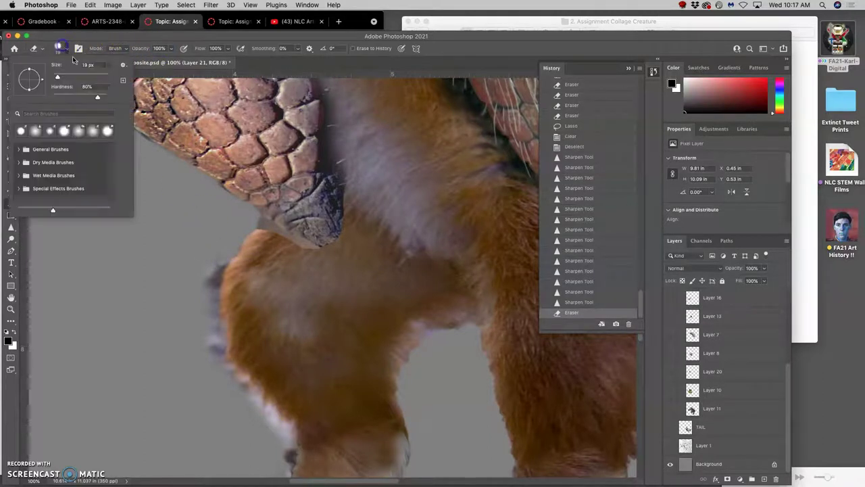
left_click_drag(80, 91, 88, 95)
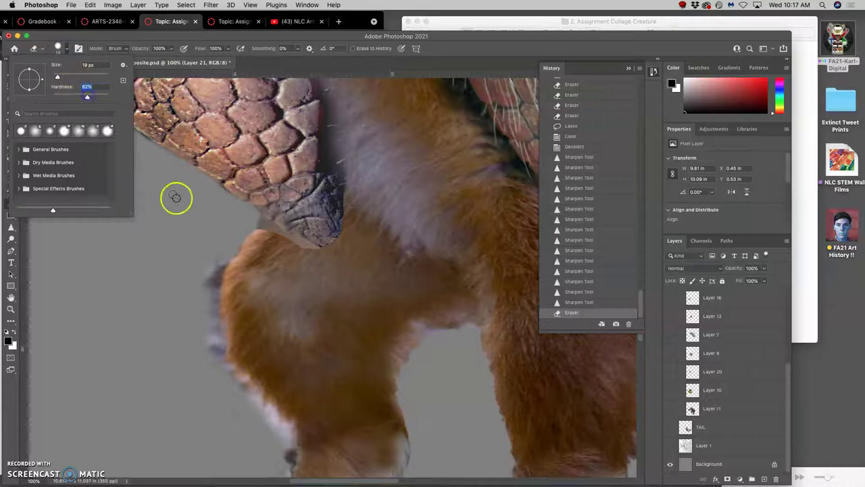
Step: Lasso the dark and white fringe along the outer edge of the bent hind leg, clear it, and deselect
left_click(246, 235)
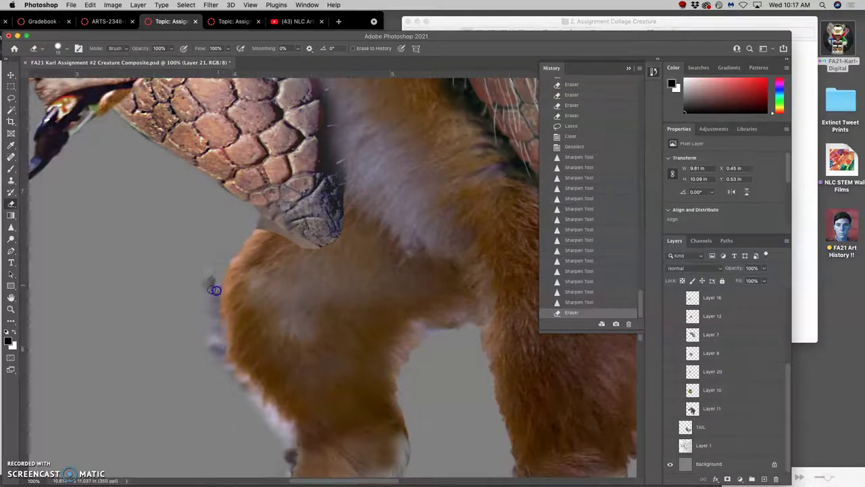
left_click(215, 290)
left_click(11, 99)
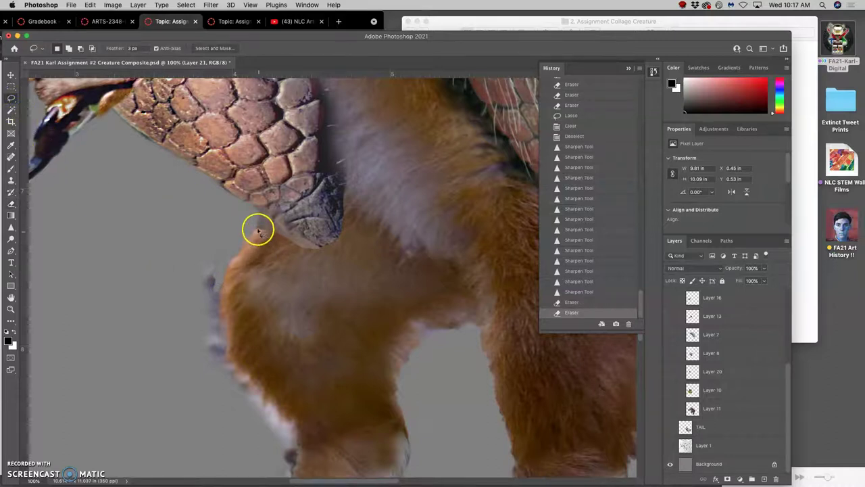
left_click_drag(258, 230, 256, 228)
left_click_drag(246, 382, 251, 385)
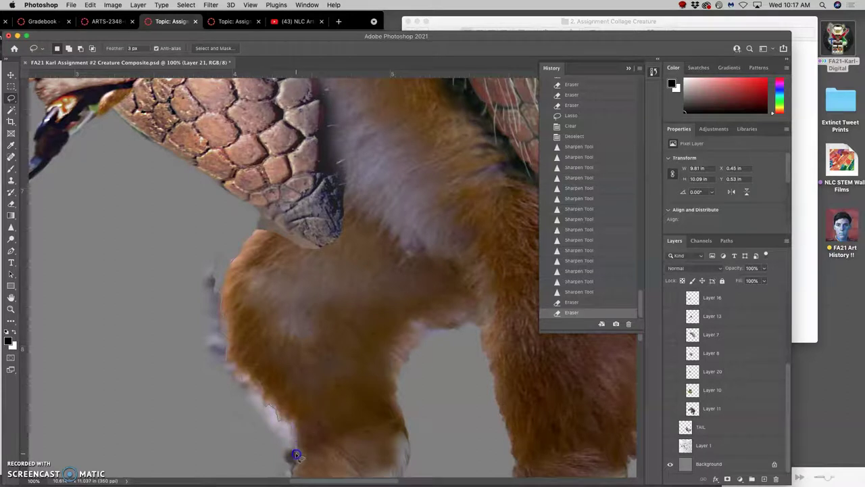
mouse_move(289, 472)
left_mouse_down()
mouse_move(225, 439)
mouse_move(171, 291)
left_mouse_up()
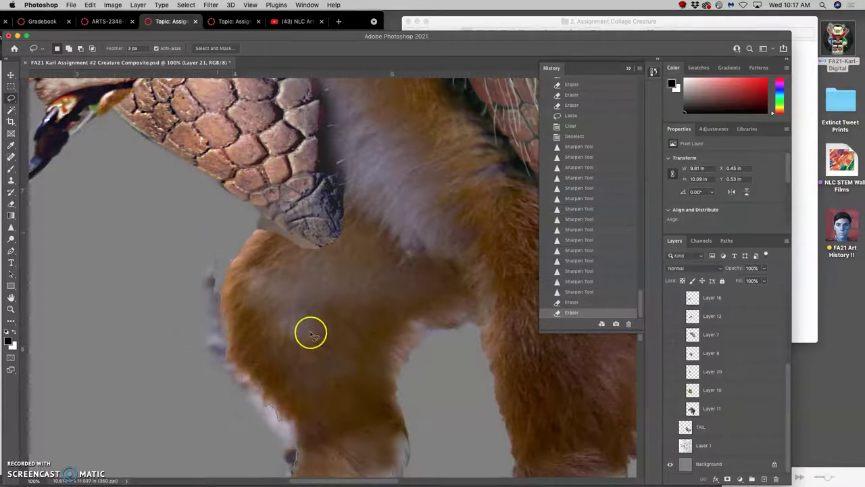
key("Delete")
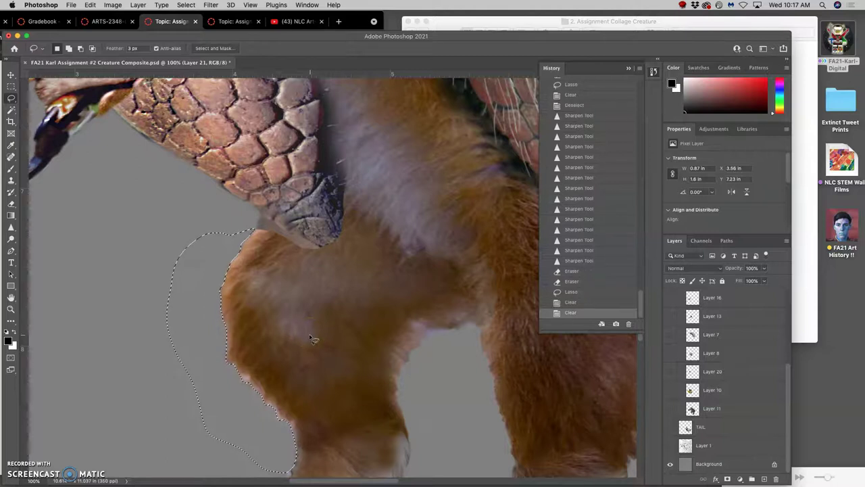
left_click(308, 356)
Step: Lasso and clear the dark outline from the hind leg's ankle over the top of the paw to its front claw, and deselect
left_click_drag(309, 356, 328, 237)
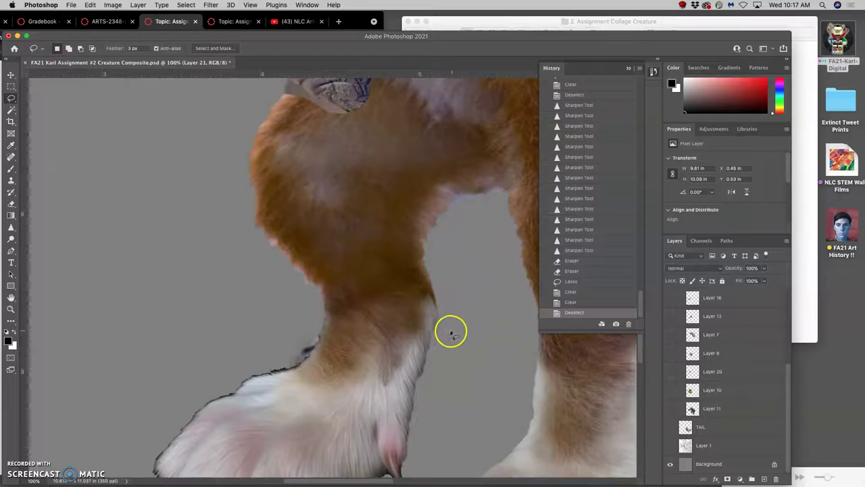
mouse_move(311, 307)
left_mouse_down()
mouse_move(365, 236)
mouse_move(368, 258)
mouse_move(351, 291)
mouse_move(247, 341)
mouse_move(198, 396)
left_mouse_up()
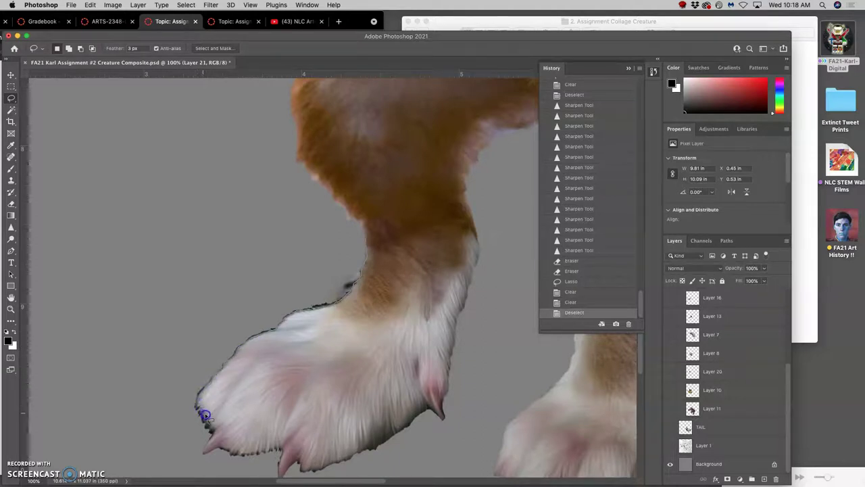
left_click_drag(208, 422, 215, 430)
key("Delete")
key("Delete")
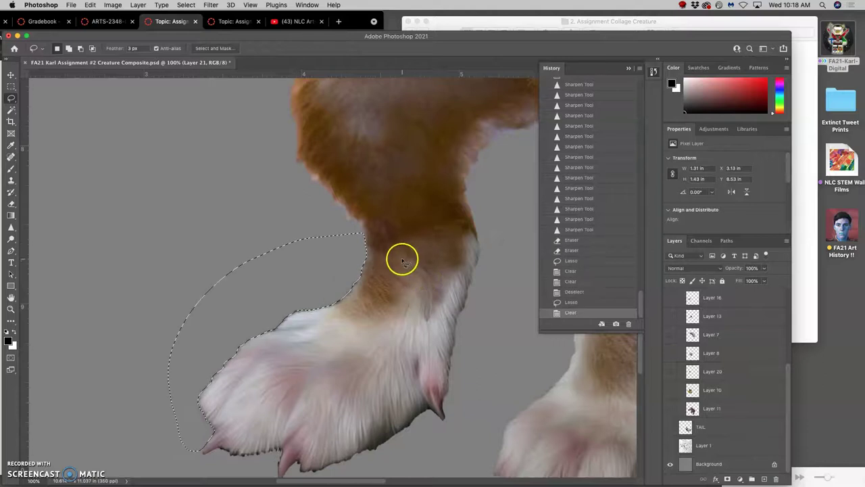
key("ctrl+d")
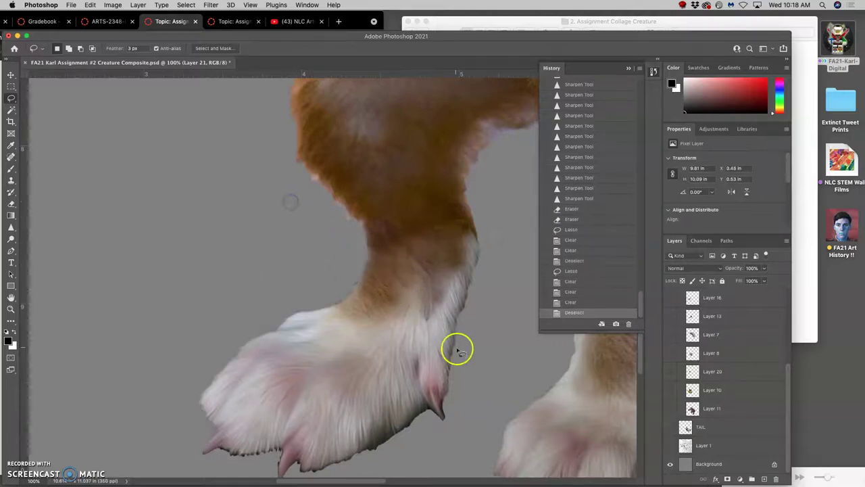
Step: Lasso and clear the leftover background in the gap between the two lower hind legs, and deselect
left_click_drag(434, 311, 358, 254)
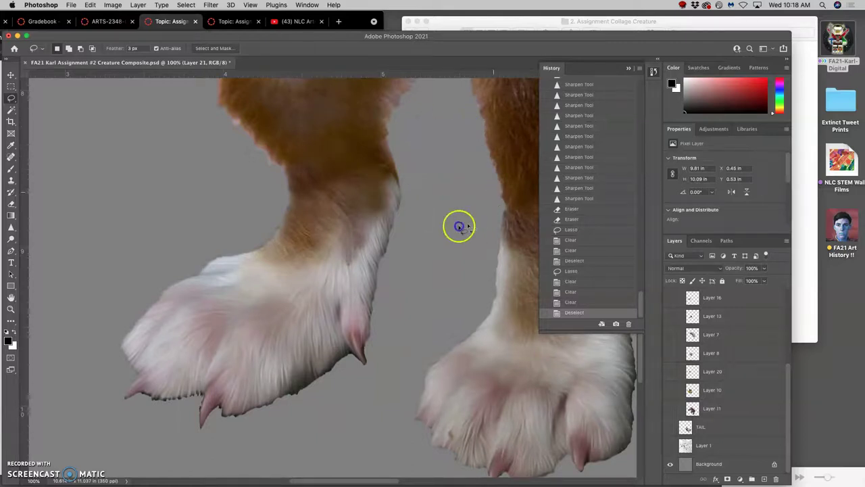
left_click_drag(411, 212, 449, 233)
key("Delete")
key("Delete")
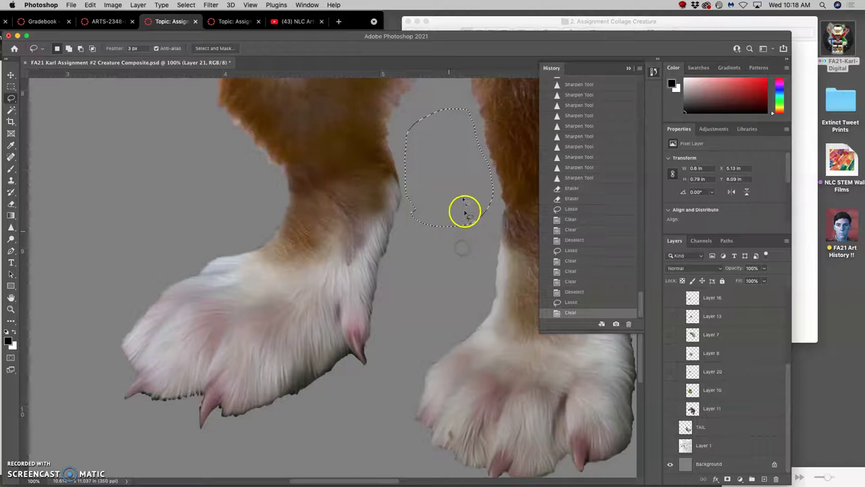
key("ctrl+d")
Step: Lasso and clear the leftover background along the inner ankle of the second hind leg and just above its paw
mouse_move(483, 196)
left_mouse_down()
mouse_move(498, 239)
mouse_move(484, 255)
mouse_move(479, 201)
left_mouse_up()
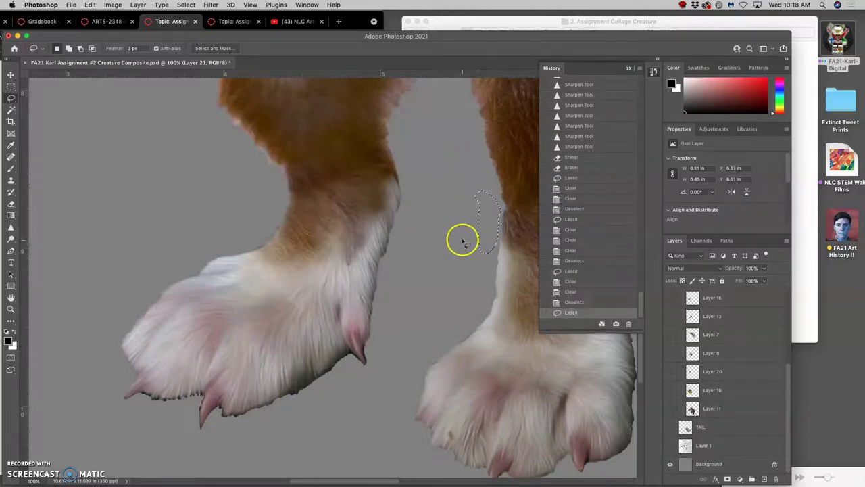
key("Delete")
key("Delete")
key("ctrl+d")
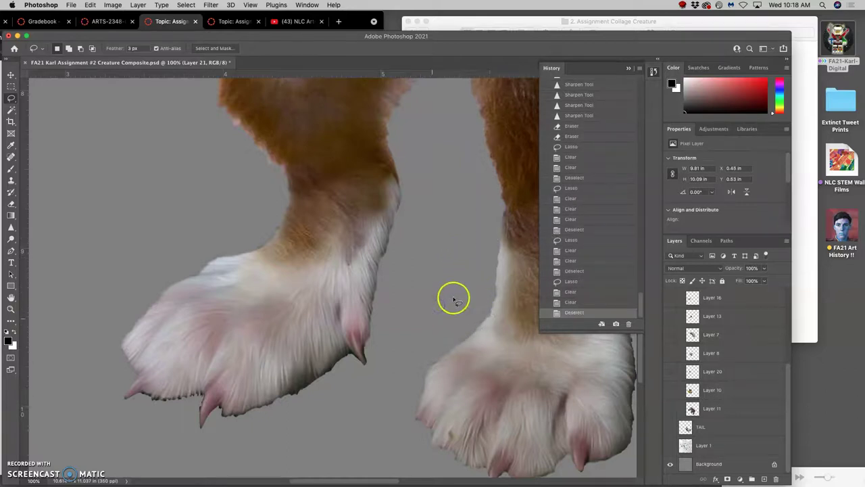
left_click_drag(453, 298, 450, 299)
key("Delete")
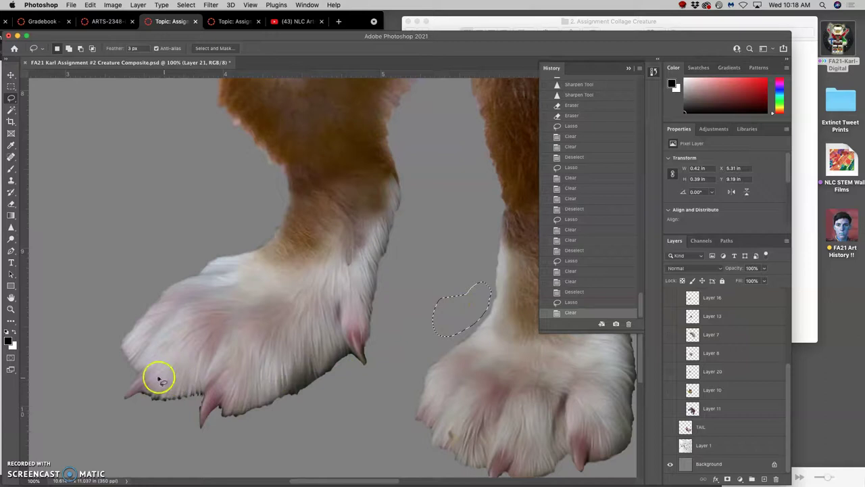
Step: Lasso and clear the dark fringe under the first hind paw, between its front claws and along the underside up to the dewclaw
left_click_drag(139, 393, 137, 394)
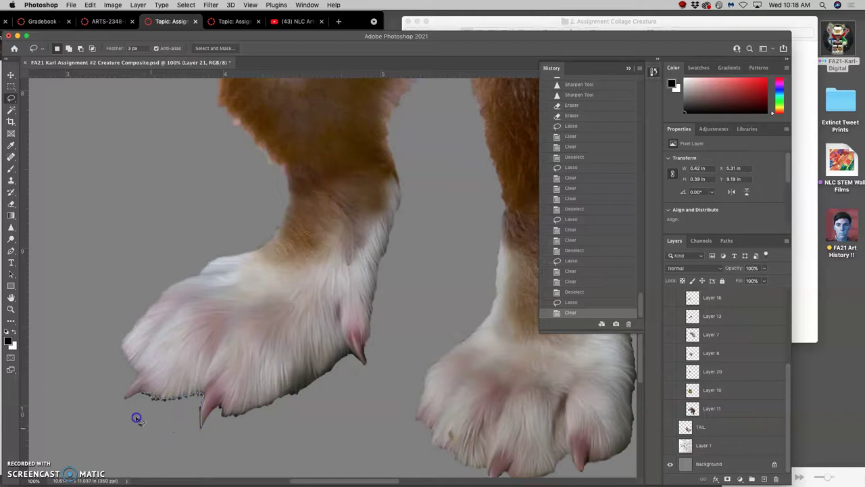
key("Delete")
left_click(220, 421)
mouse_move(217, 415)
left_mouse_down()
mouse_move(194, 414)
mouse_move(200, 427)
mouse_move(221, 406)
left_mouse_up()
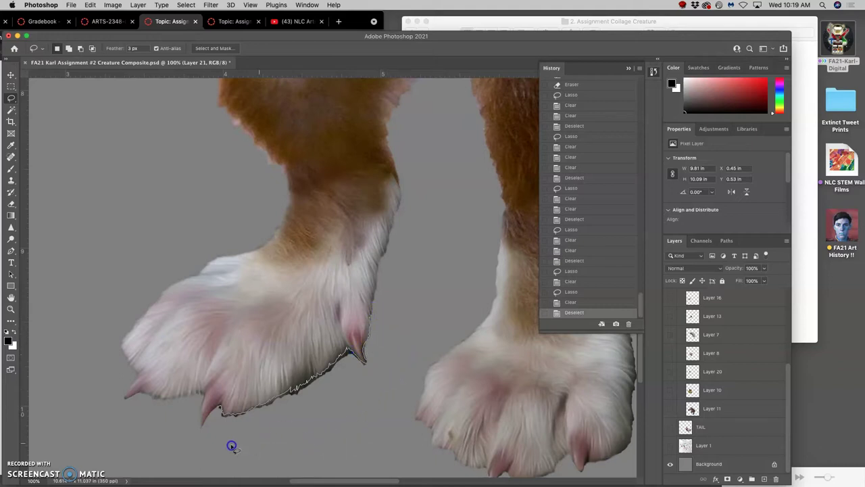
left_click_drag(220, 439, 219, 443)
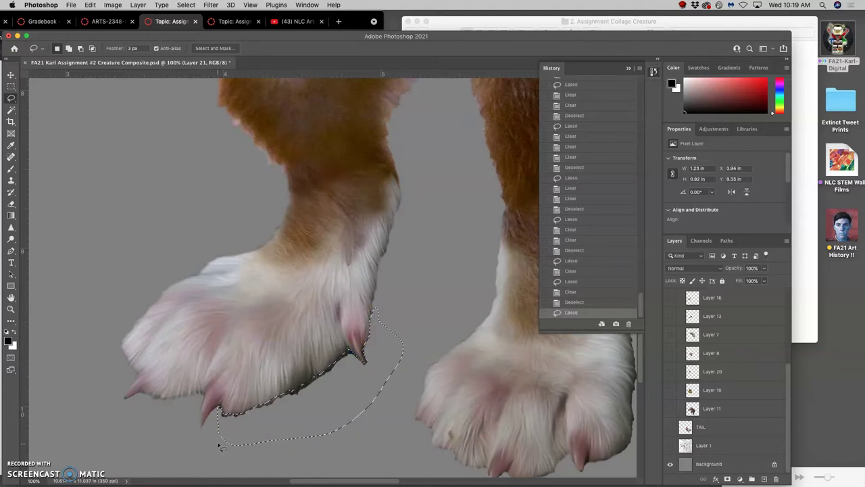
key("Delete")
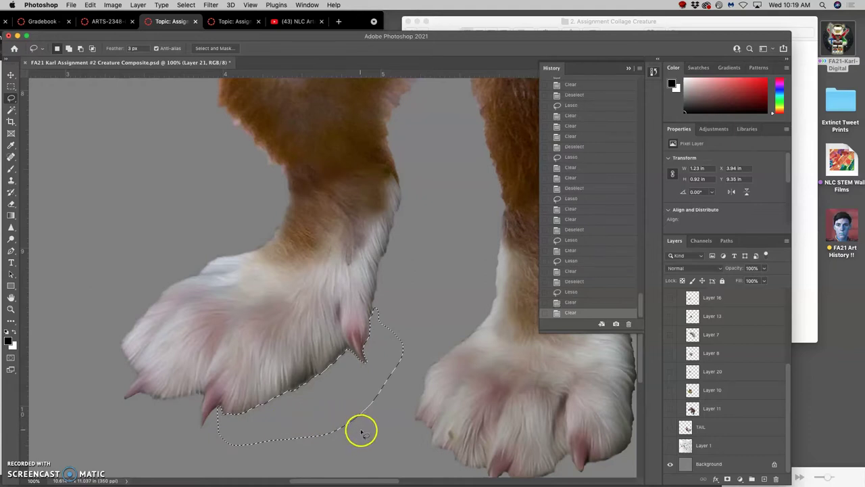
key("ctrl+d")
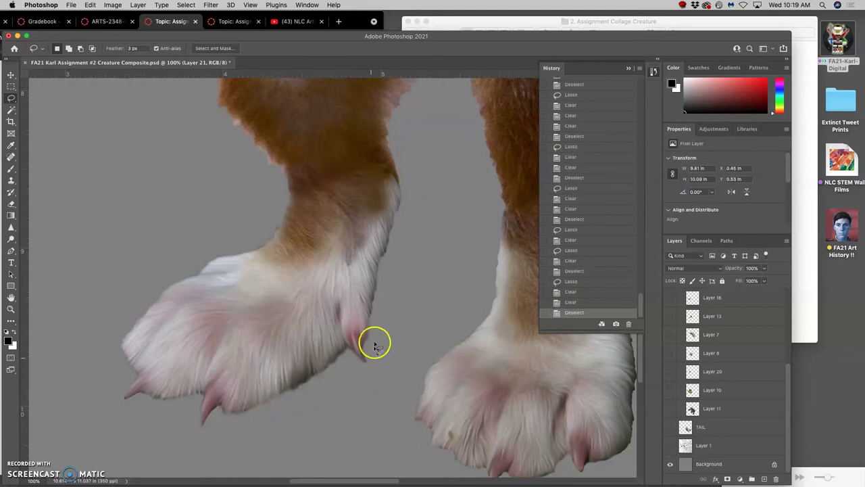
Step: Lasso the small area in front of the first hind leg's ankle, just above the paw
mouse_move(279, 222)
left_mouse_down()
mouse_move(253, 250)
mouse_move(262, 228)
left_mouse_up()
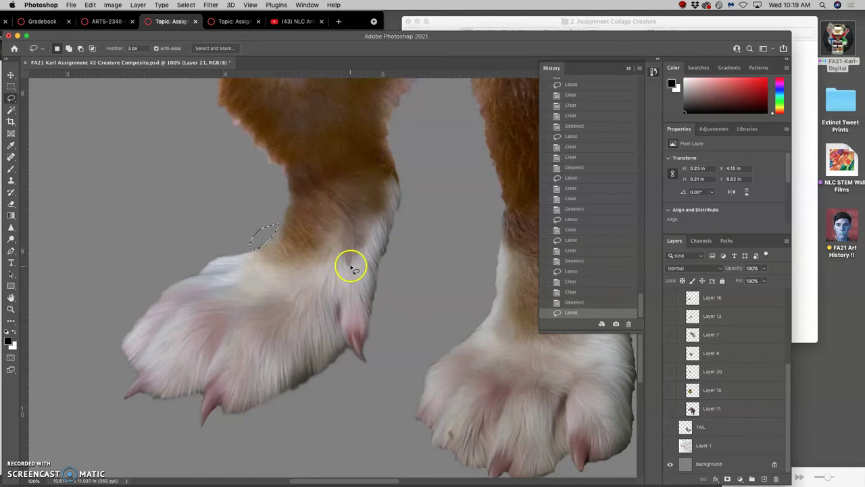